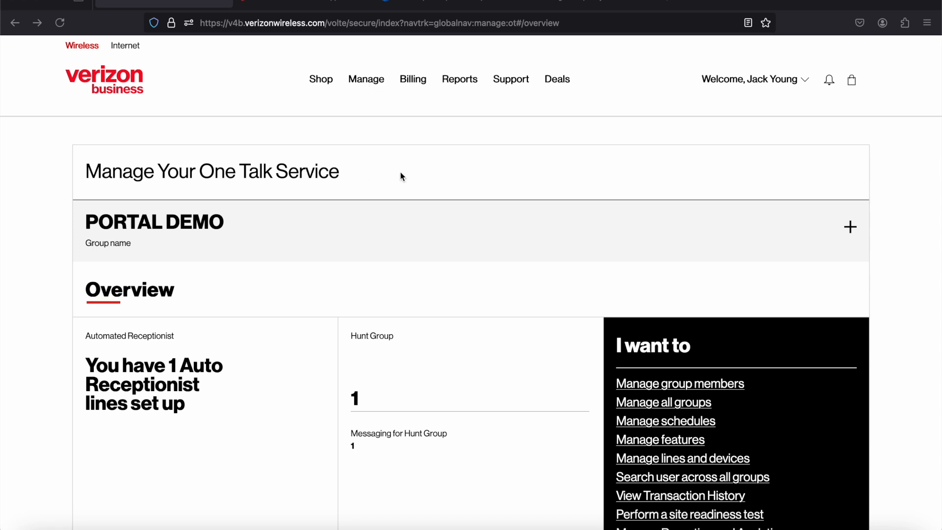
- Open the One Talk service management page from the product portals
left_click(366, 79)
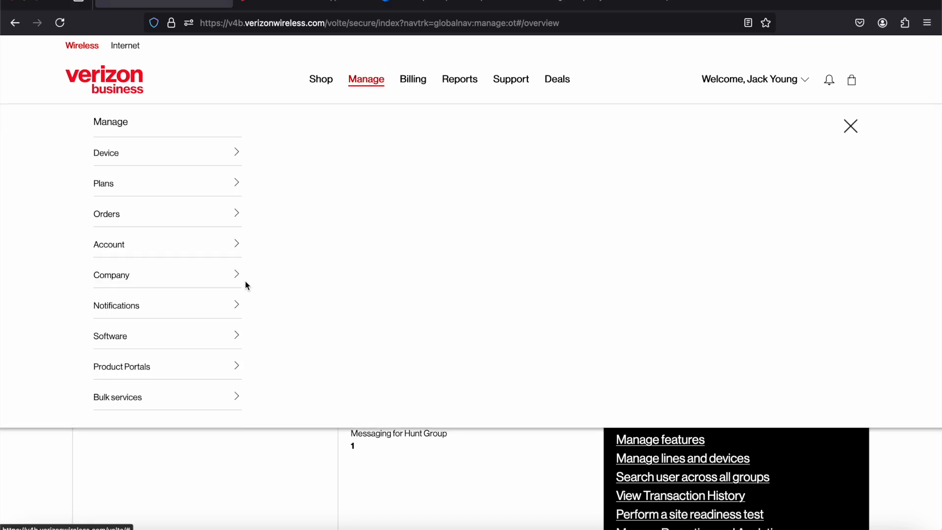
left_click(158, 369)
left_click(277, 275)
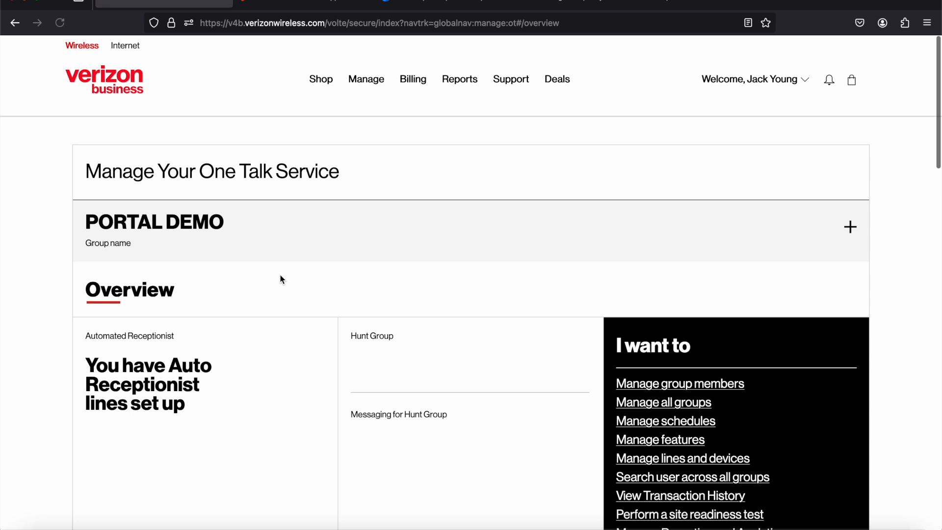
- Expand the PORTAL DEMO group selector to view the available groups, and collapse it again
scroll(599, 273, "down", 1)
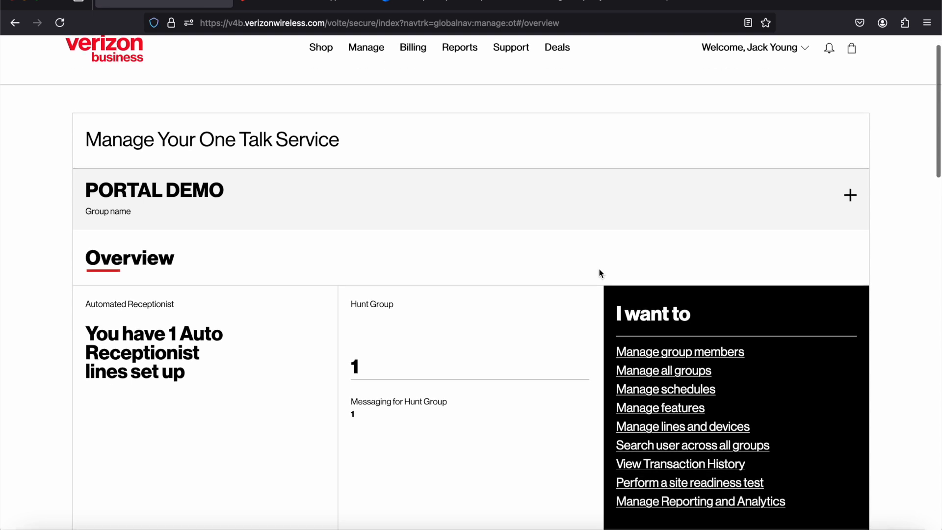
scroll(876, 256, "down", 1)
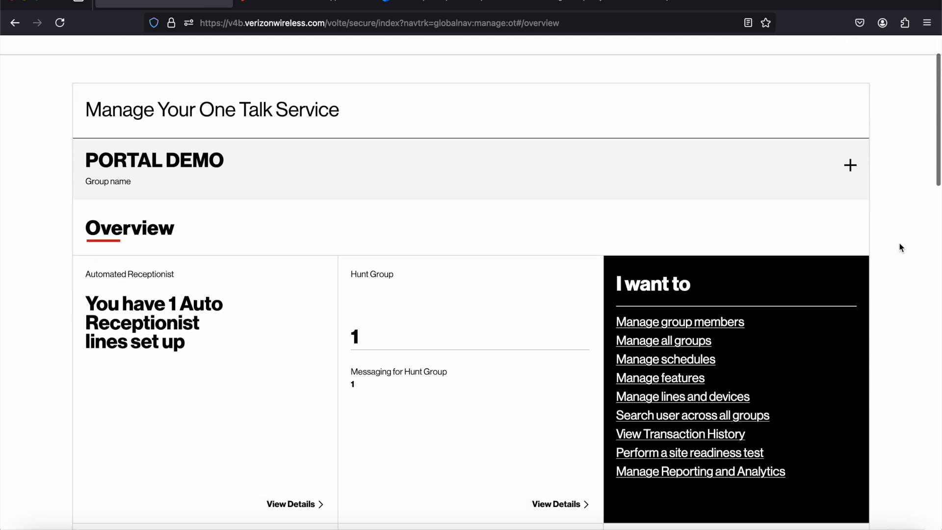
left_click(851, 165)
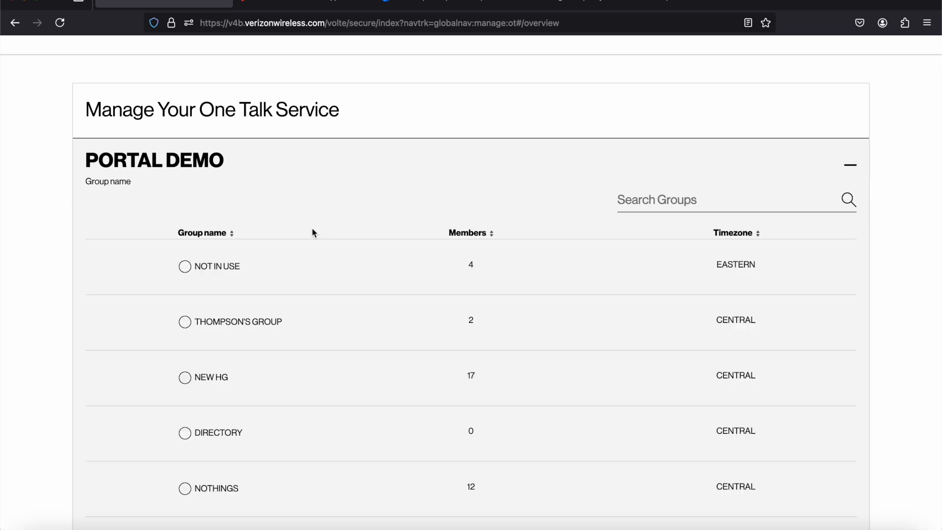
scroll(312, 228, "down", 1)
left_click(853, 122)
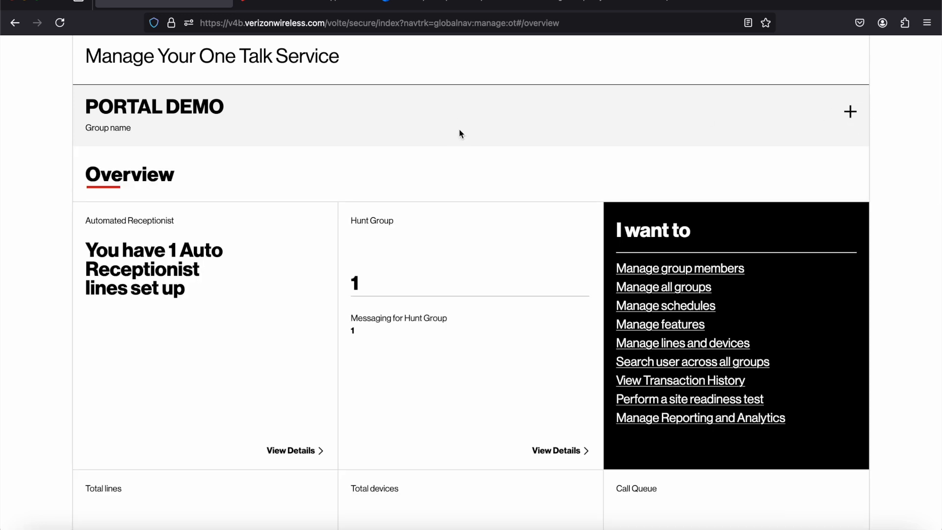
scroll(461, 133, "up", 1)
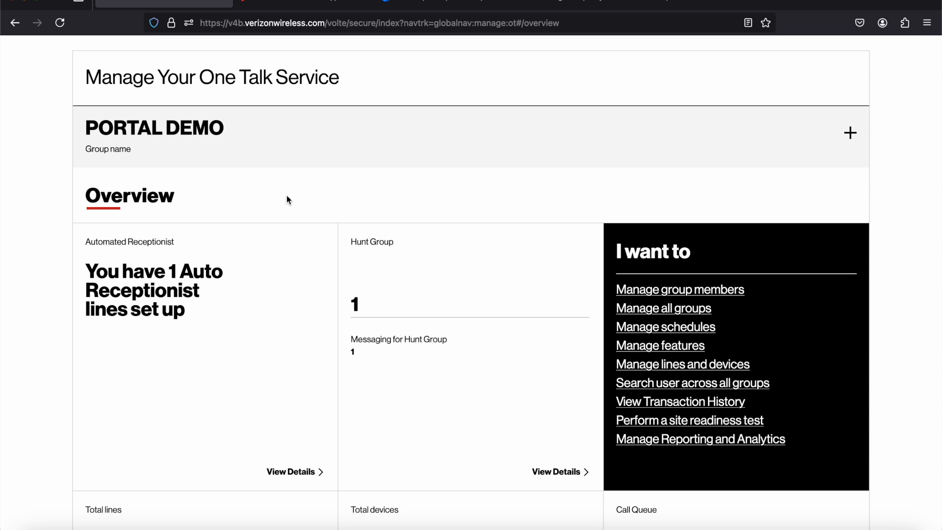
- View the details of the automated receptionist lines and open the listed active receptionist's settings
scroll(286, 195, "down", 1)
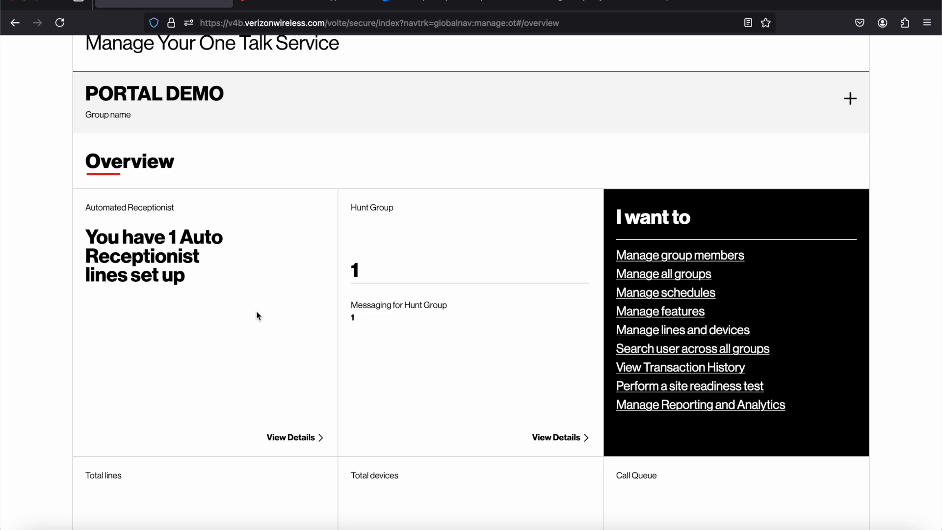
left_click(290, 439)
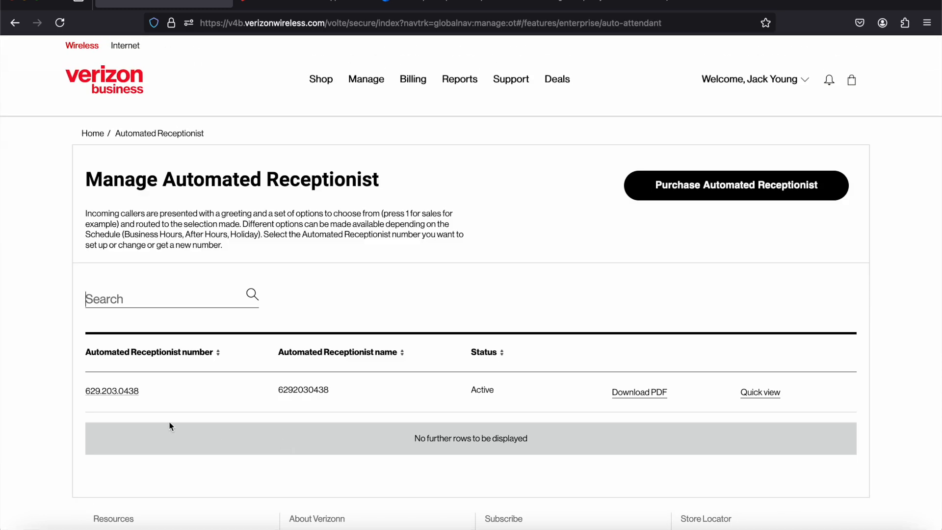
scroll(170, 427, "down", 1)
scroll(170, 426, "down", 1)
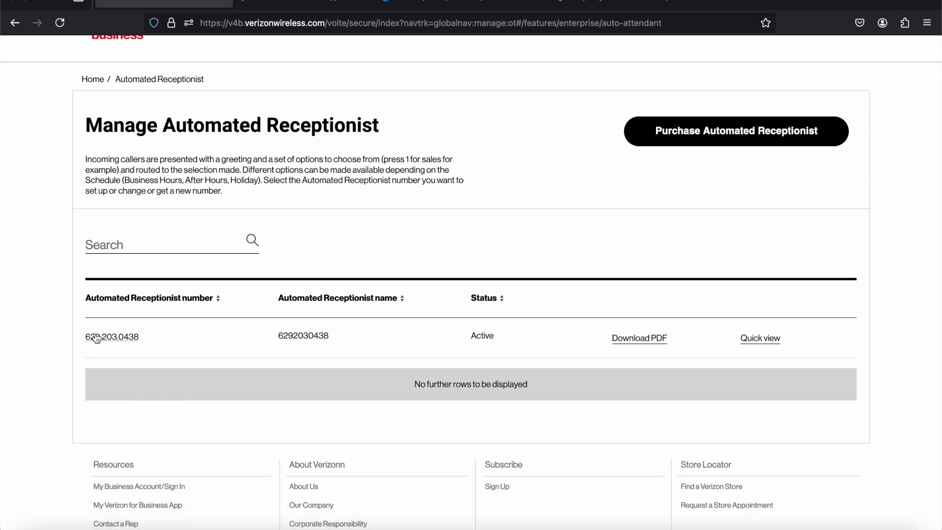
left_click_drag(348, 332, 269, 337)
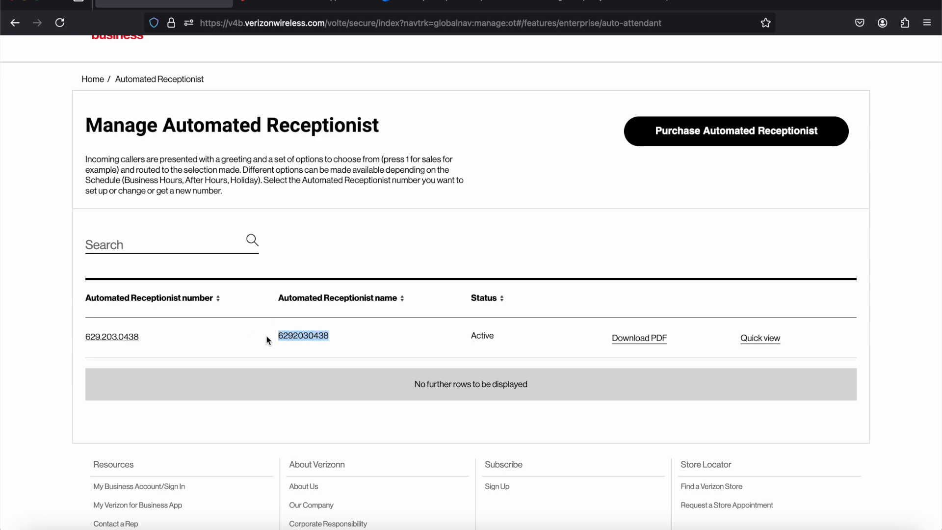
left_click(129, 338)
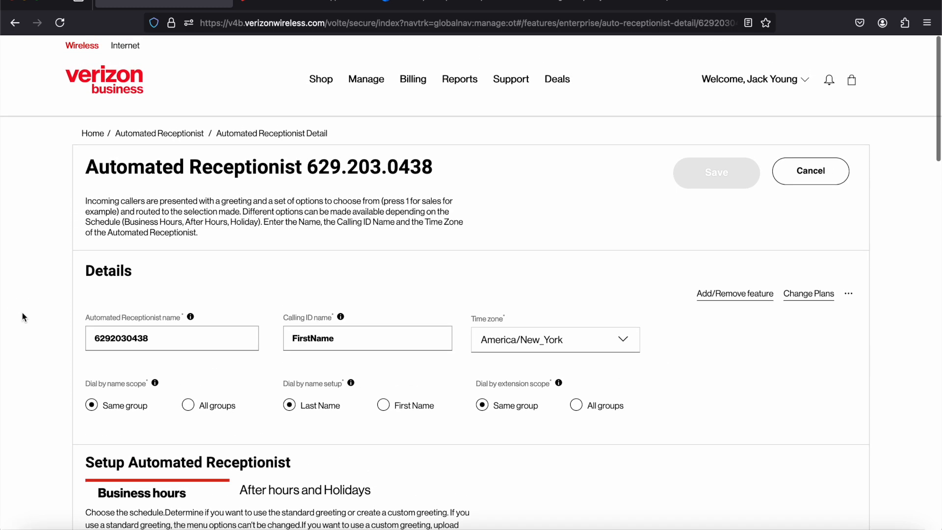
- Set both the automated receptionist name and the calling ID name to "Main AR"
scroll(22, 313, "down", 3)
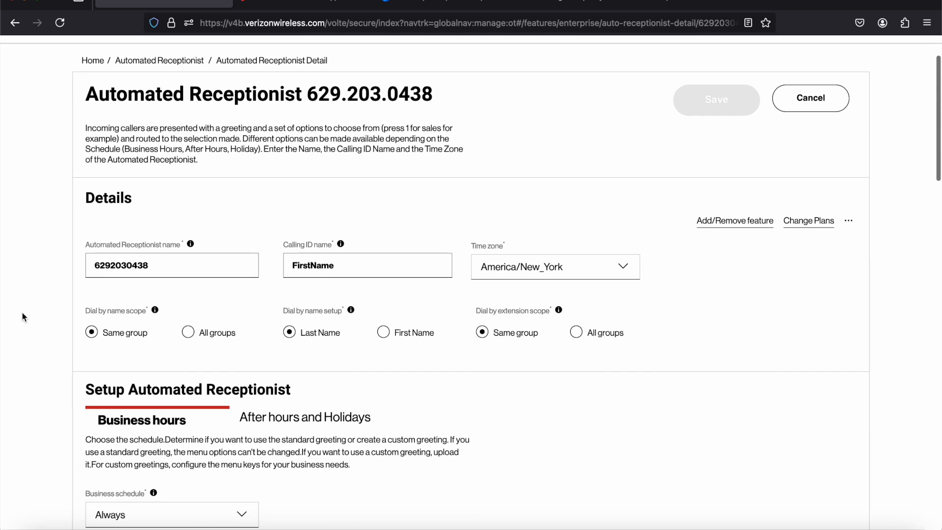
scroll(22, 313, "down", 1)
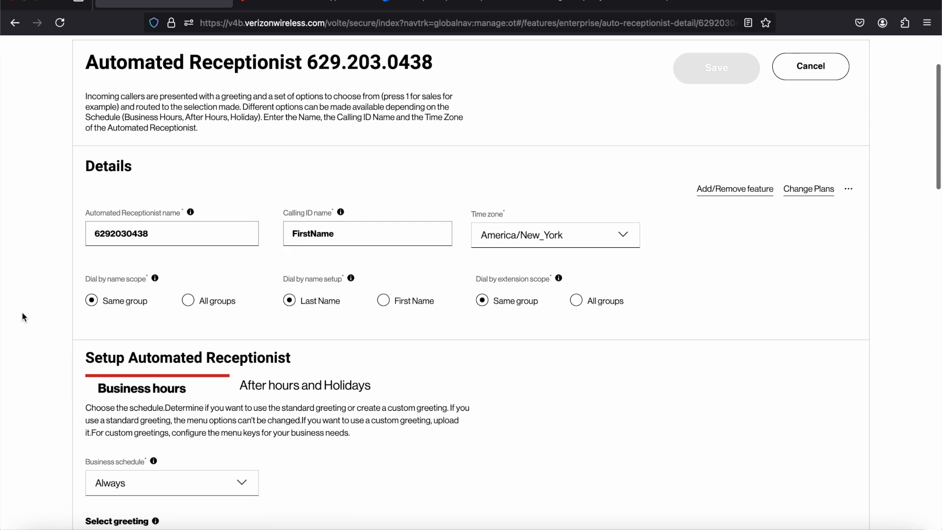
left_click(180, 237)
double_click(111, 239)
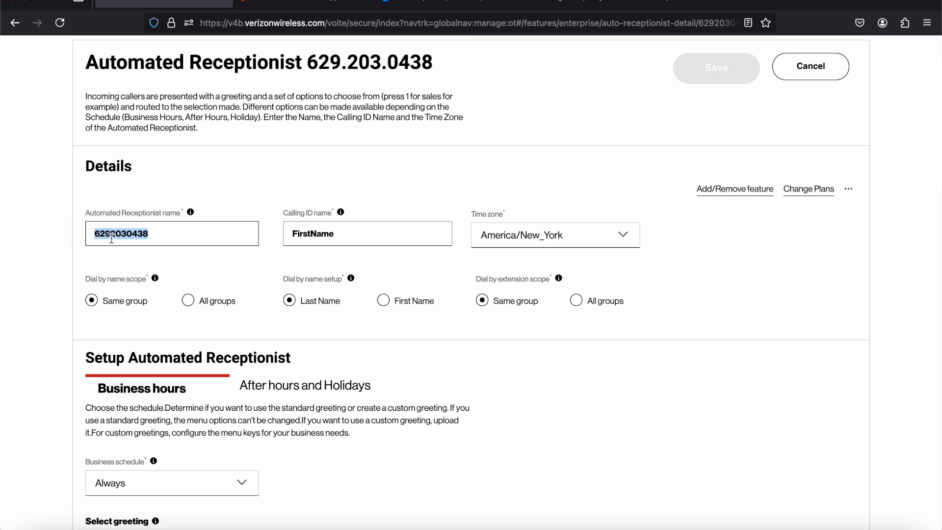
type("Main AR")
triple_click(111, 239)
key("super+c")
left_click(320, 228)
key("super+v")
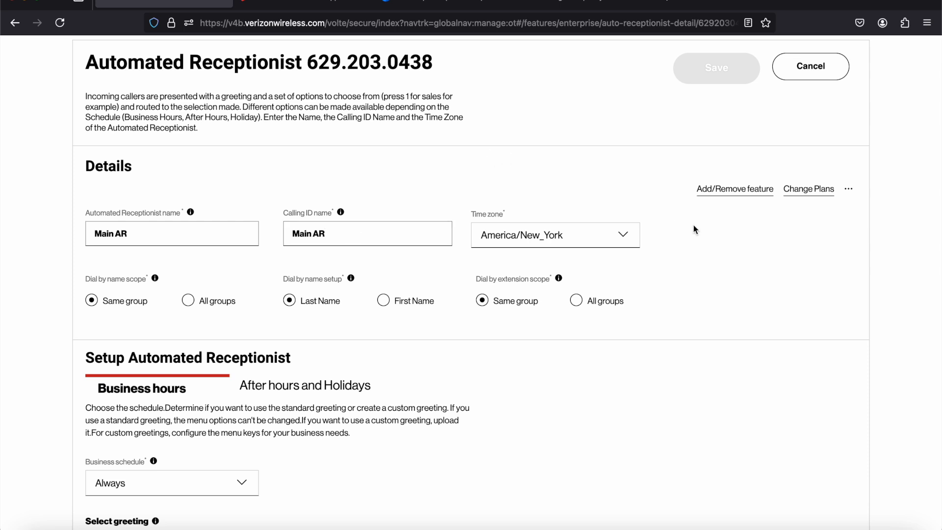
- Set the dial by name and dial by extension scopes to All groups, and the dial by name setup to First Name
scroll(713, 239, "down", 2)
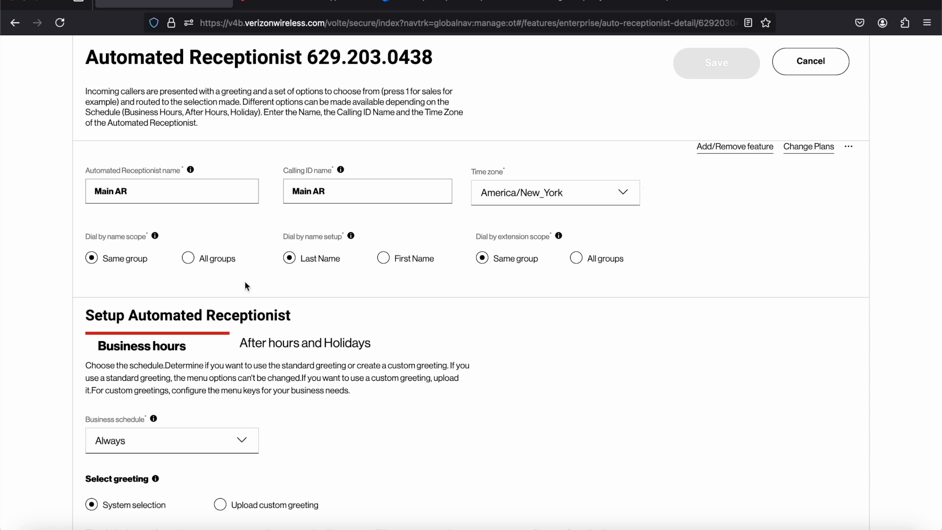
scroll(246, 282, "down", 1)
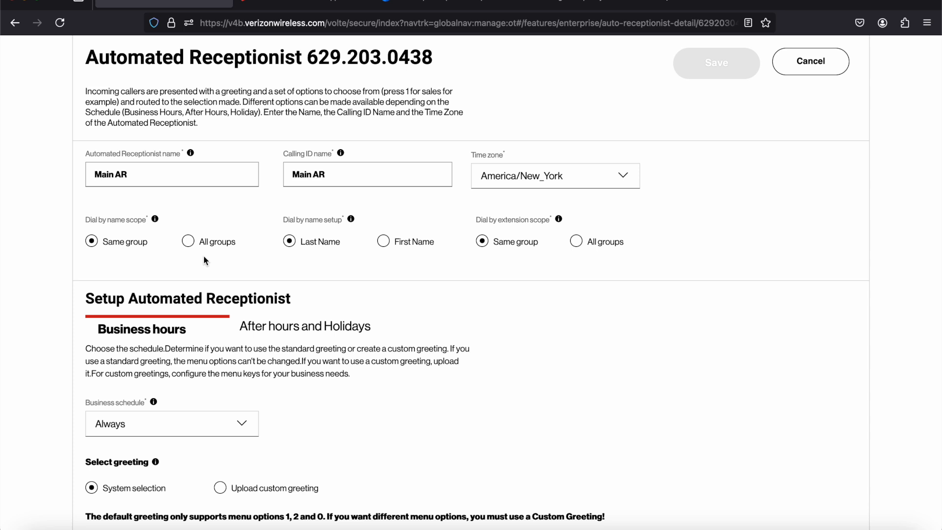
left_click(188, 242)
left_click(577, 243)
left_click(385, 245)
- Examine the receptionist's after hours and holidays setup, and its business hours schedule, greeting and routing options
scroll(445, 294, "down", 3)
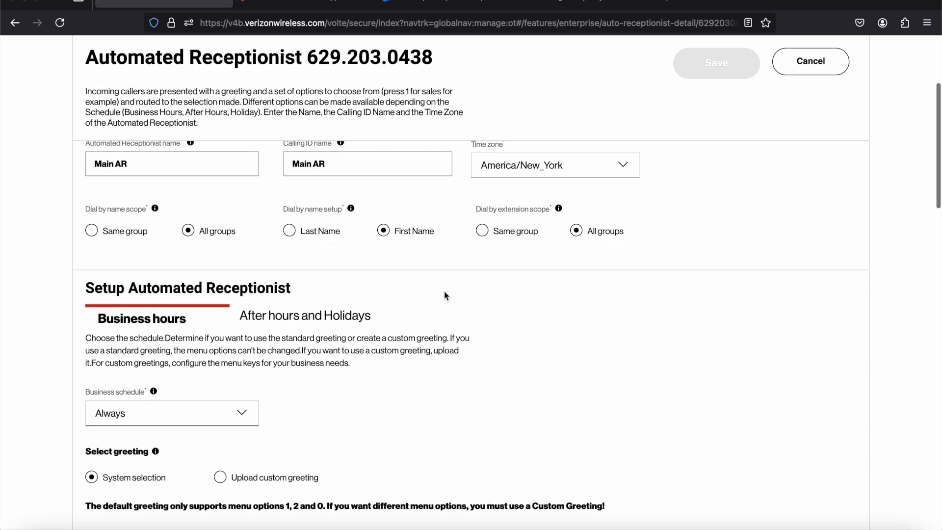
scroll(445, 295, "down", 1)
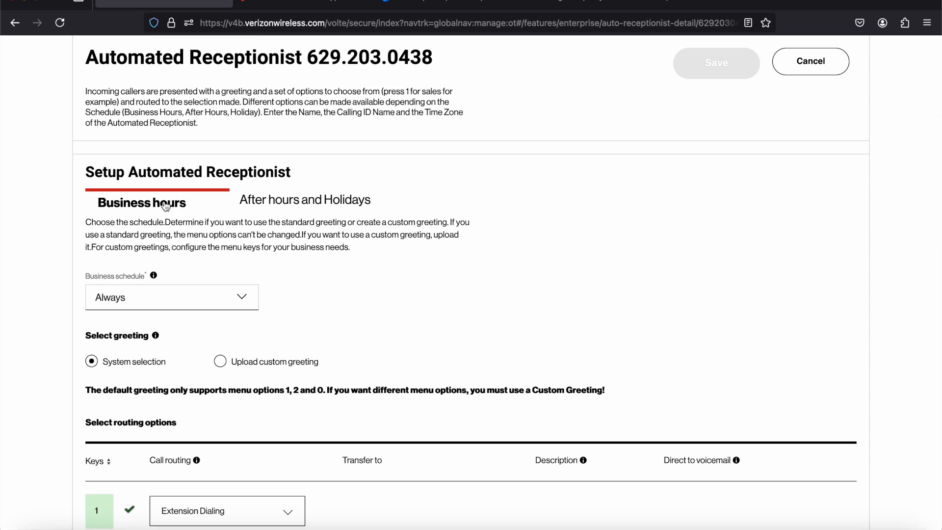
left_click(279, 201)
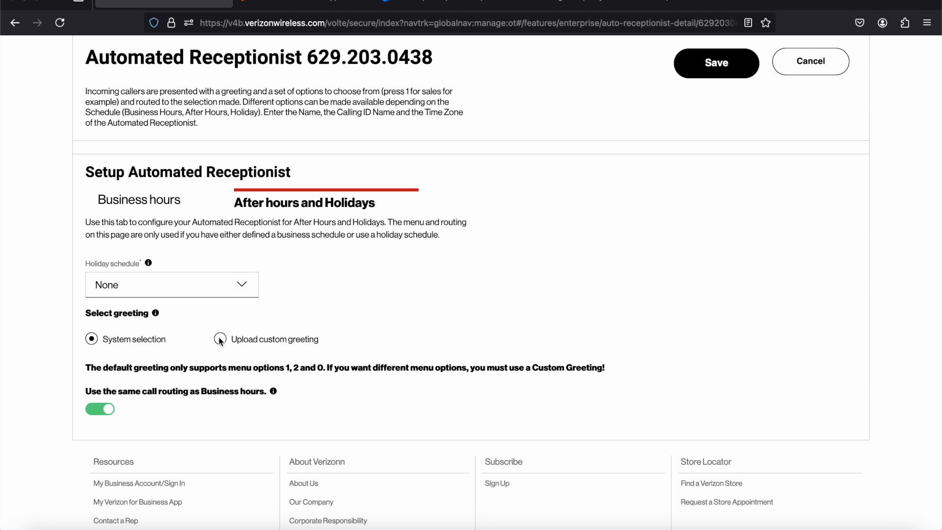
left_click(178, 211)
scroll(31, 273, "down", 3)
scroll(32, 272, "down", 2)
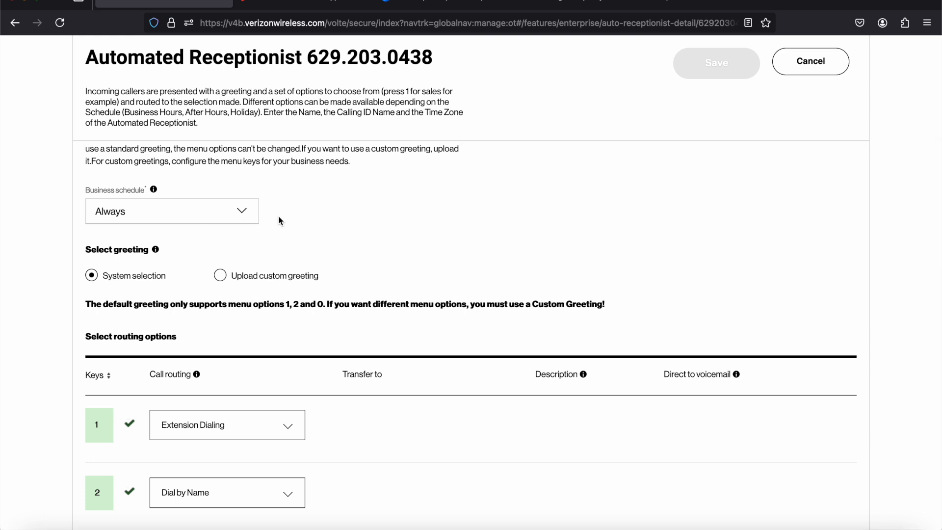
scroll(279, 221, "up", 3)
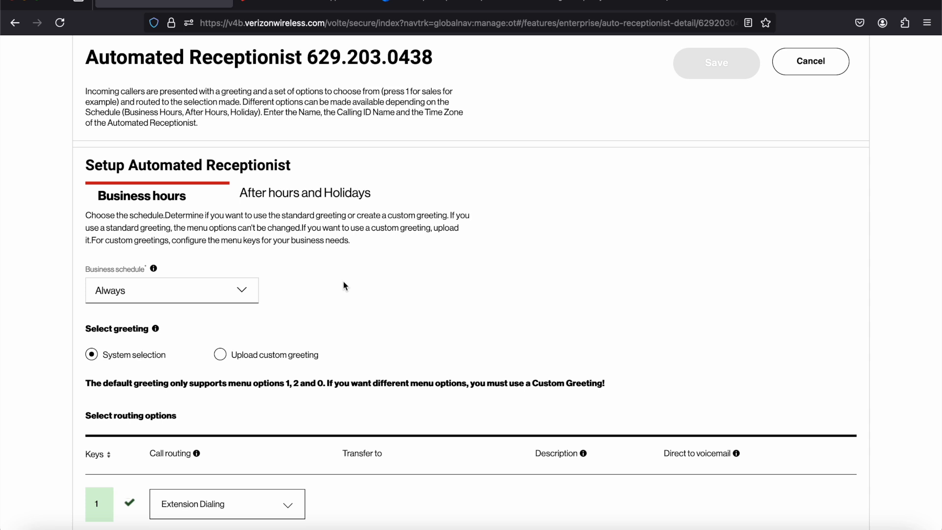
- Switch the business hours greeting to Upload custom greeting, and view the audio recorder without recording anything
scroll(383, 277, "down", 1)
scroll(384, 275, "down", 1)
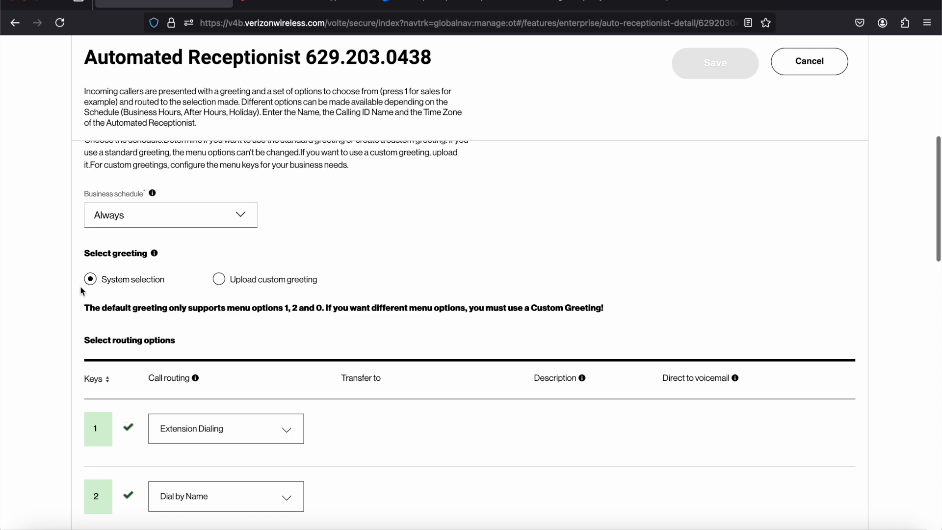
scroll(28, 296, "down", 2)
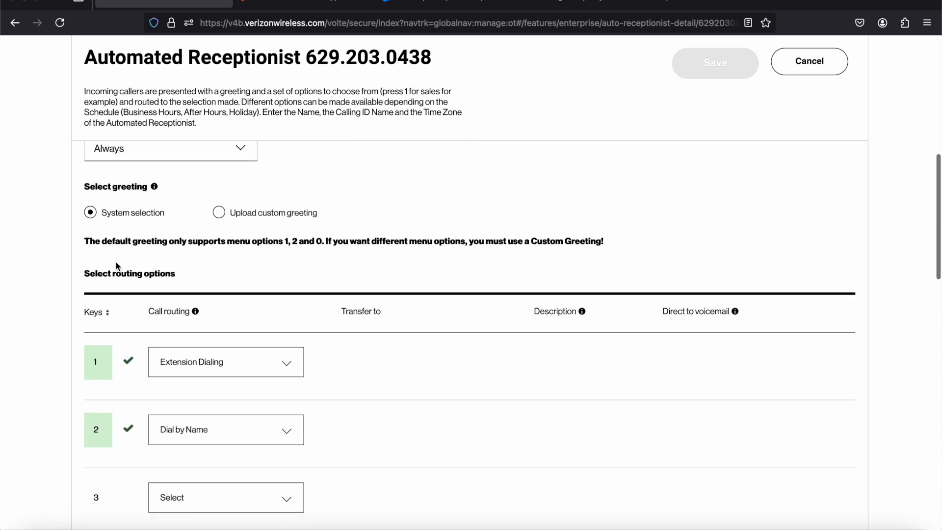
left_click(219, 213)
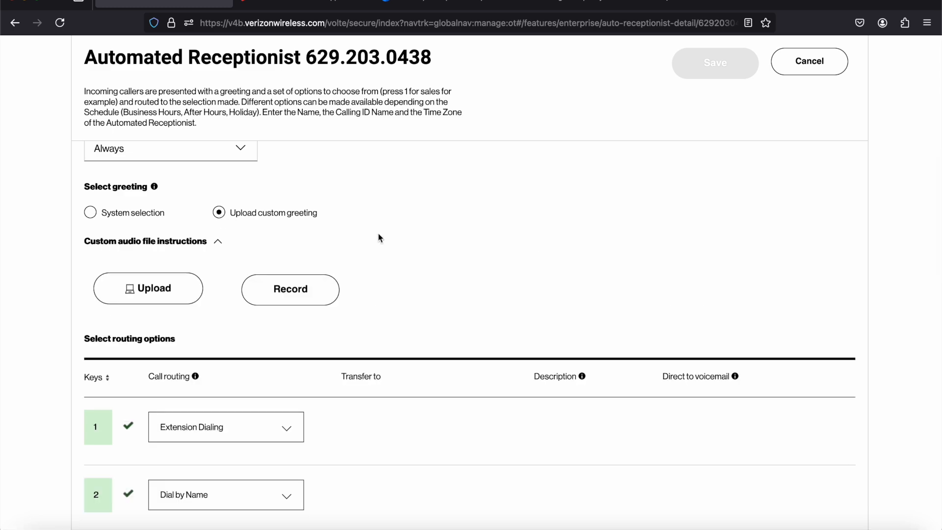
left_click(326, 293)
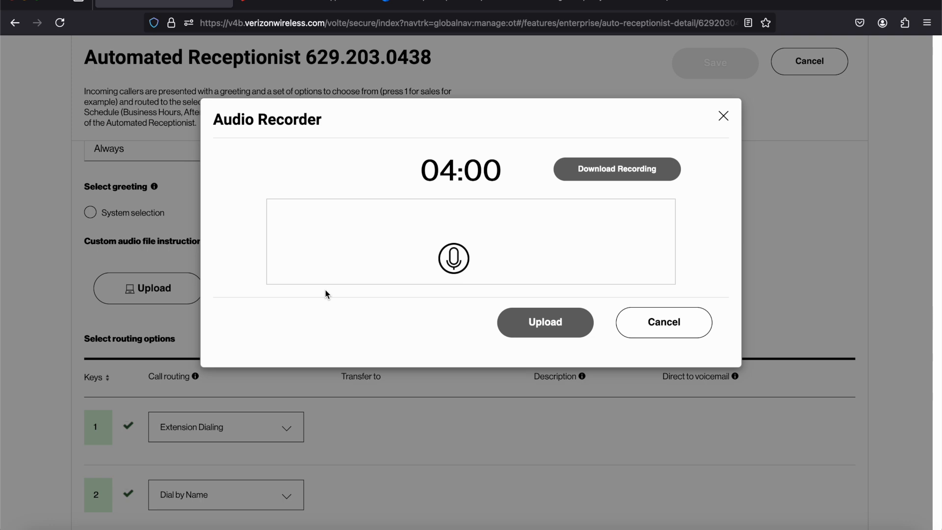
left_click(639, 325)
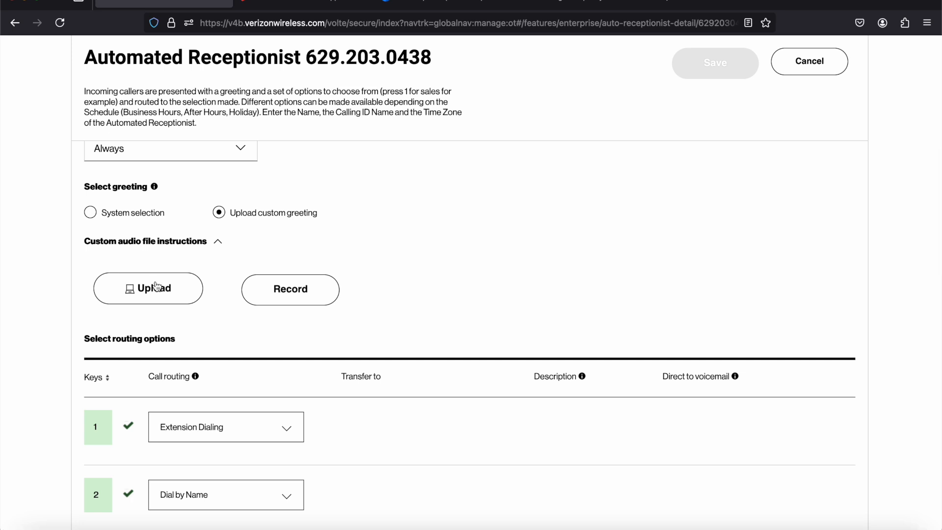
- Expand the custom audio file instructions and read the WAV file format requirements
left_click(218, 241)
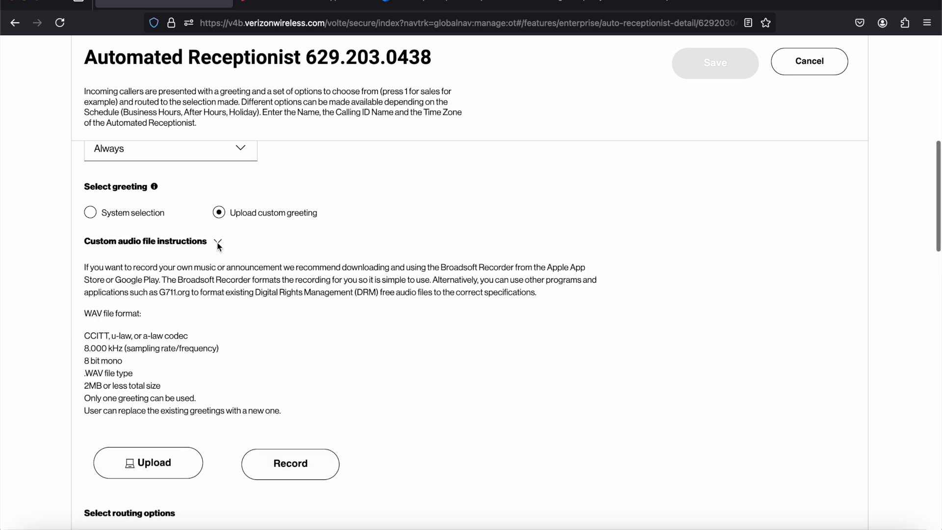
scroll(360, 313, "down", 2)
mouse_move(160, 331)
left_mouse_down()
mouse_move(79, 333)
mouse_move(169, 343)
left_mouse_up()
left_click(203, 345)
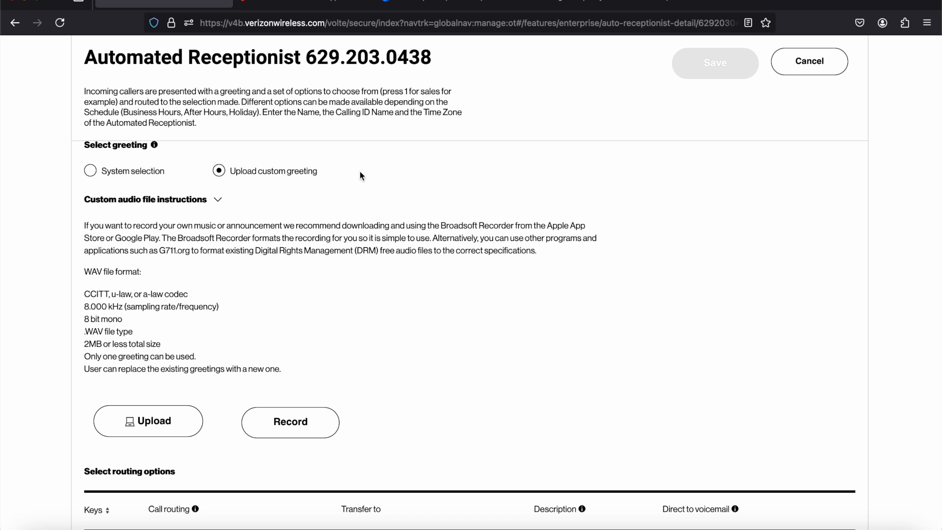
- View the BroadSoft Recorder app page on Google Play and return to the receptionist settings
left_click(319, 2)
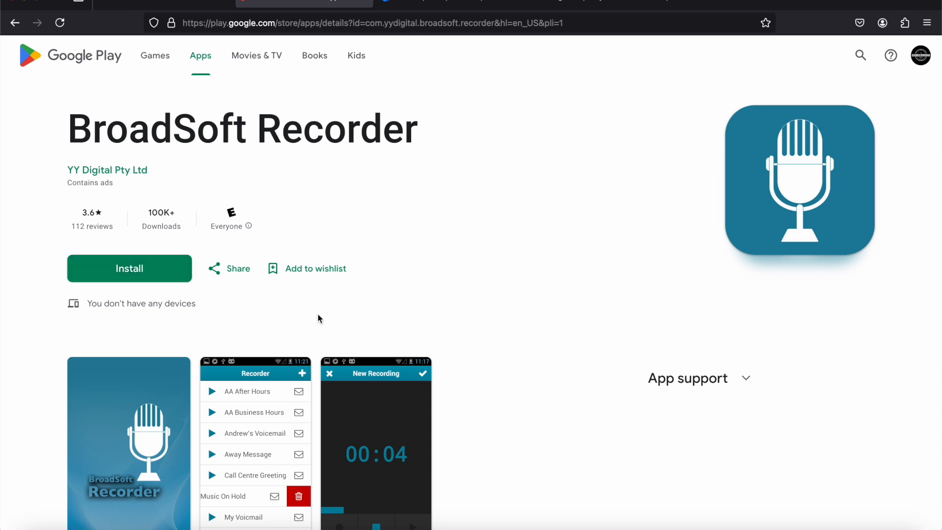
scroll(305, 393, "down", 3)
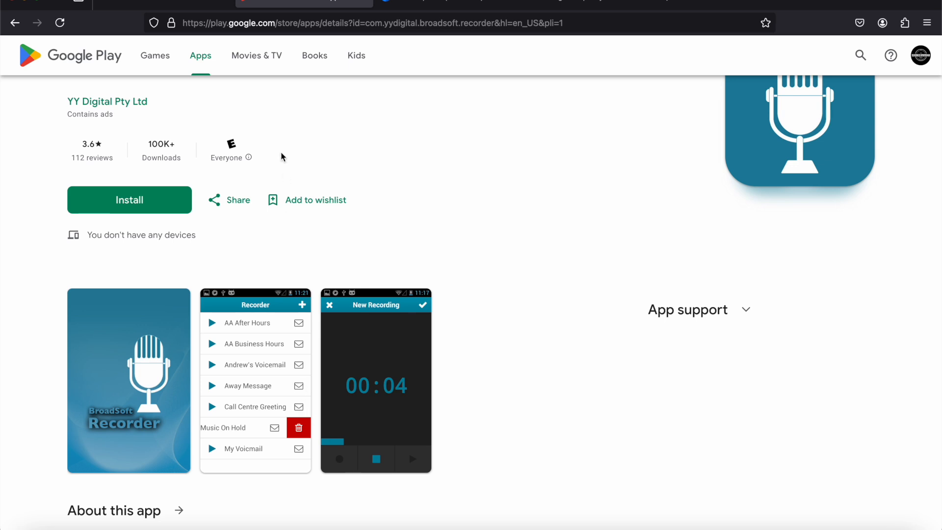
left_click(179, 5)
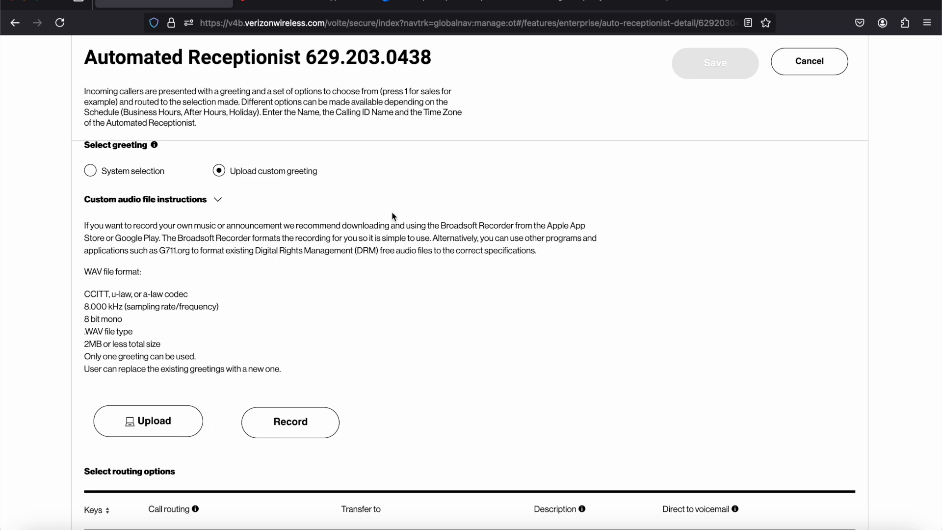
- Switch to the TTSFree.com text-to-speech site
left_click(314, 7)
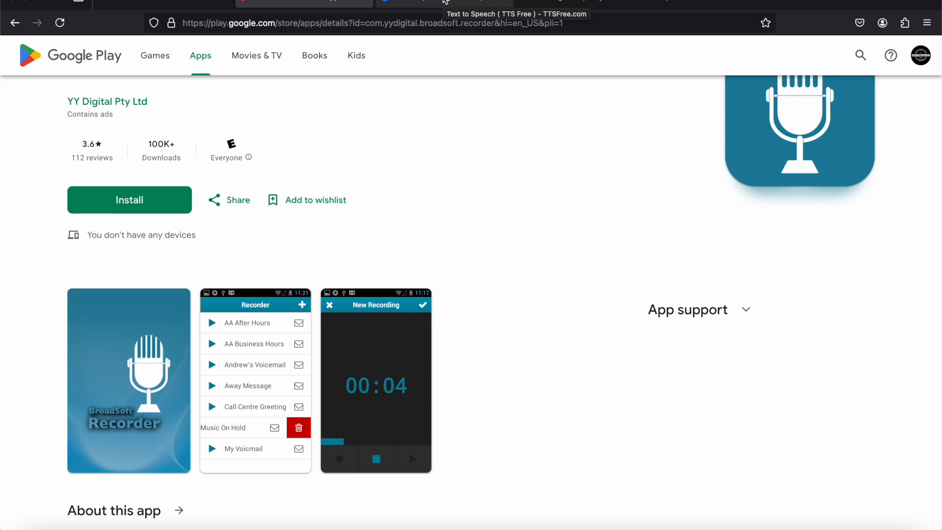
left_click(445, 2)
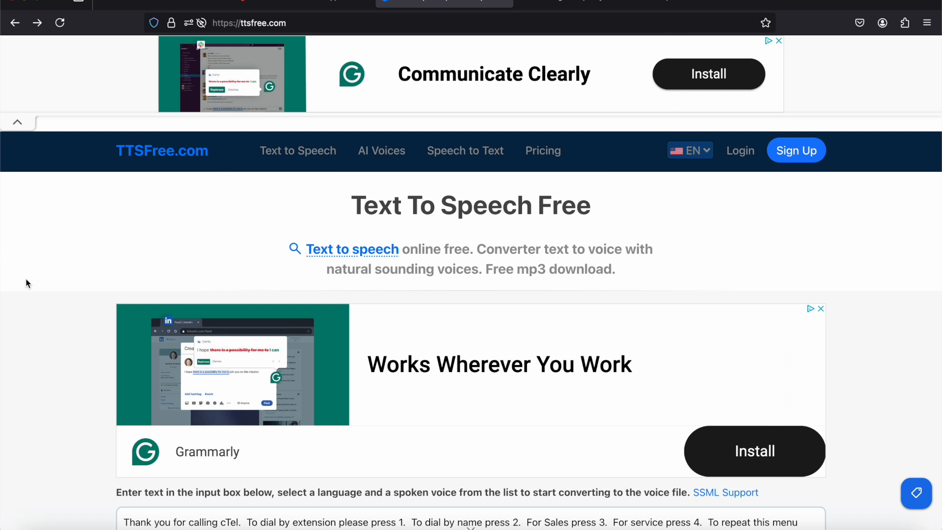
- Review the greeting script, the selected English (United States) voice Aria, and the conversion options on the text-to-speech page
scroll(25, 279, "down", 1)
scroll(26, 283, "down", 1)
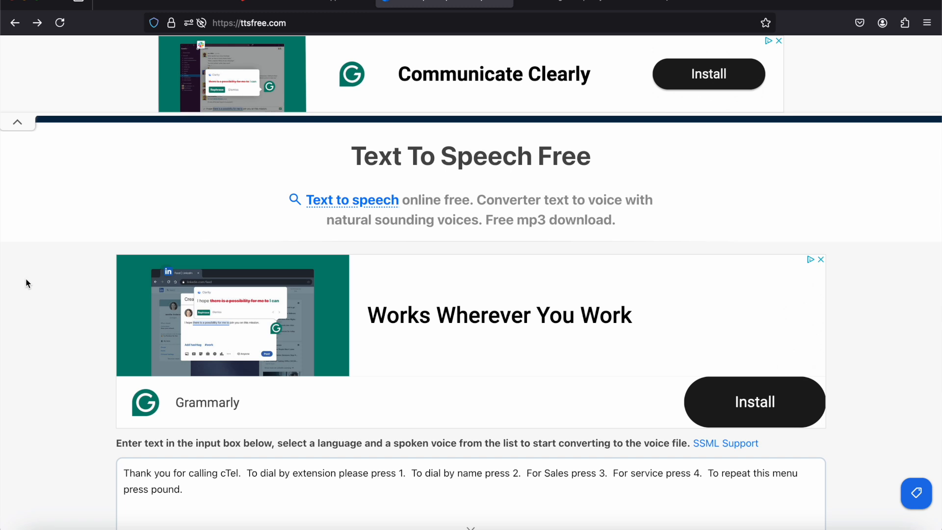
scroll(76, 301, "down", 2)
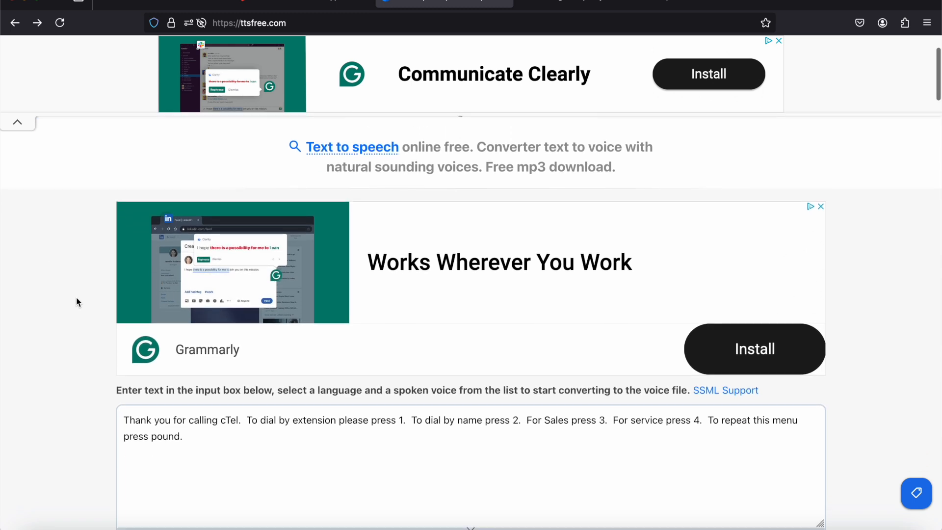
scroll(76, 301, "down", 2)
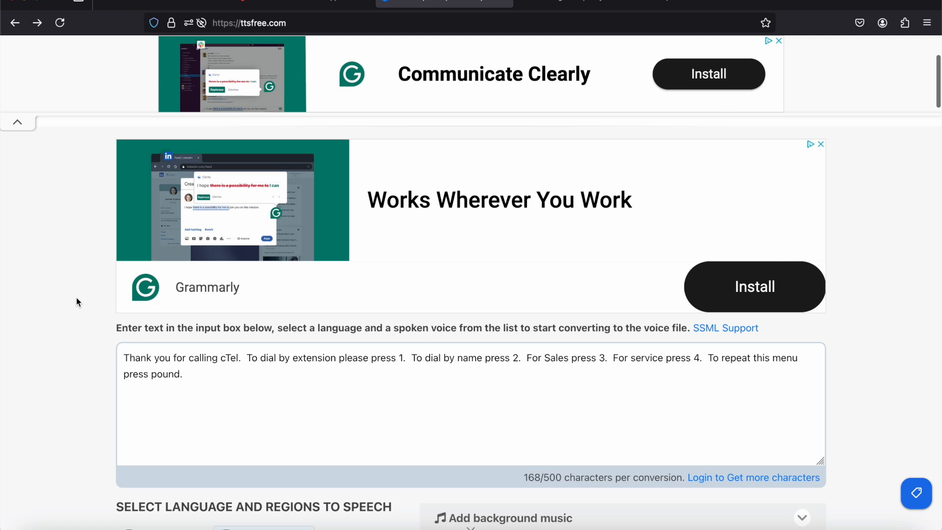
scroll(75, 297, "down", 1)
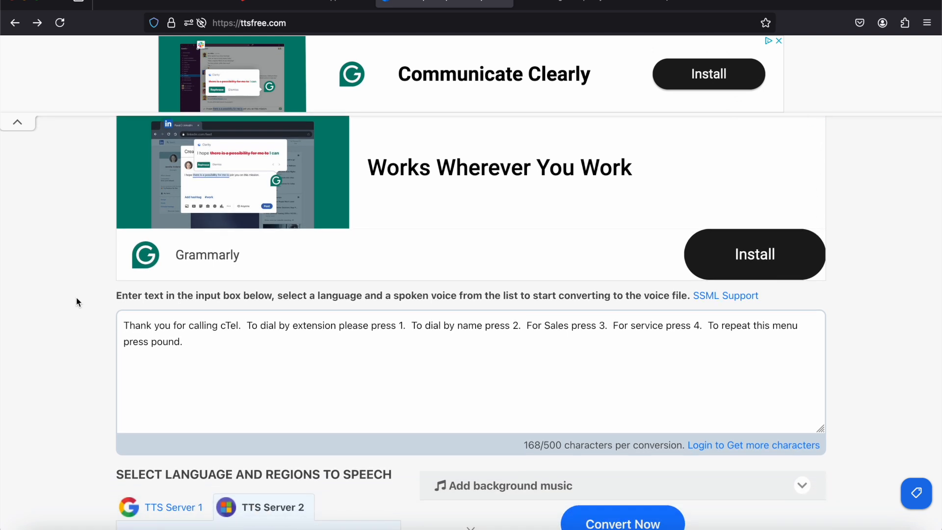
scroll(76, 297, "down", 5)
scroll(77, 302, "down", 1)
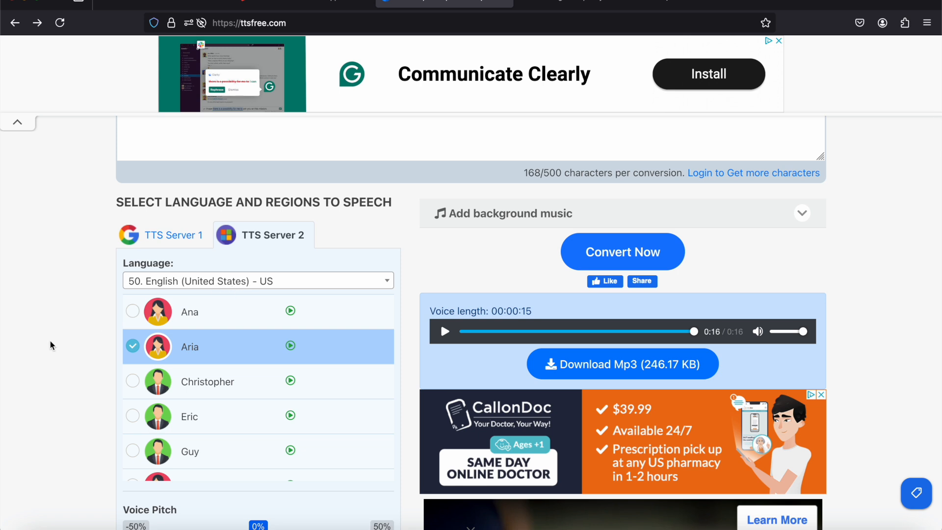
scroll(248, 419, "down", 2)
scroll(250, 420, "up", 2)
scroll(61, 354, "up", 3)
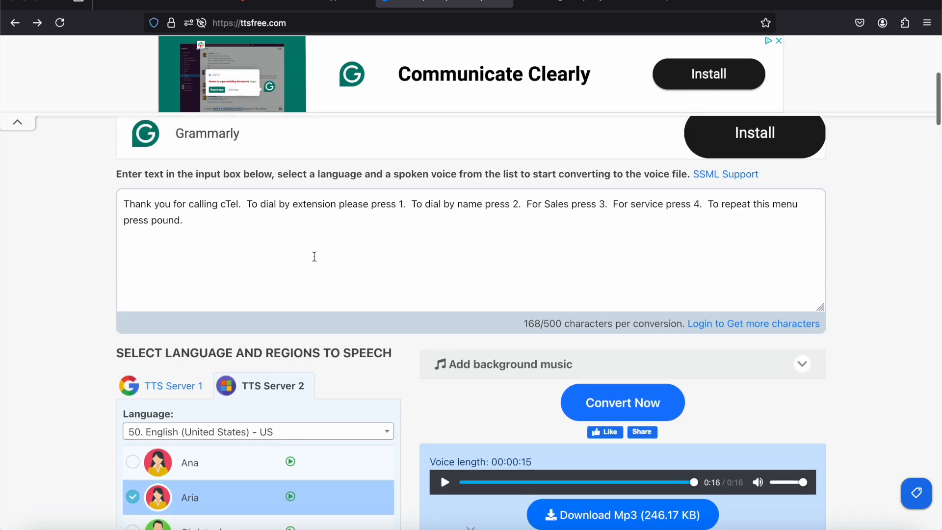
- Highlight the whole greeting script for reading, and examine the voice conversion and MP3 download options
left_click_drag(243, 228, 118, 204)
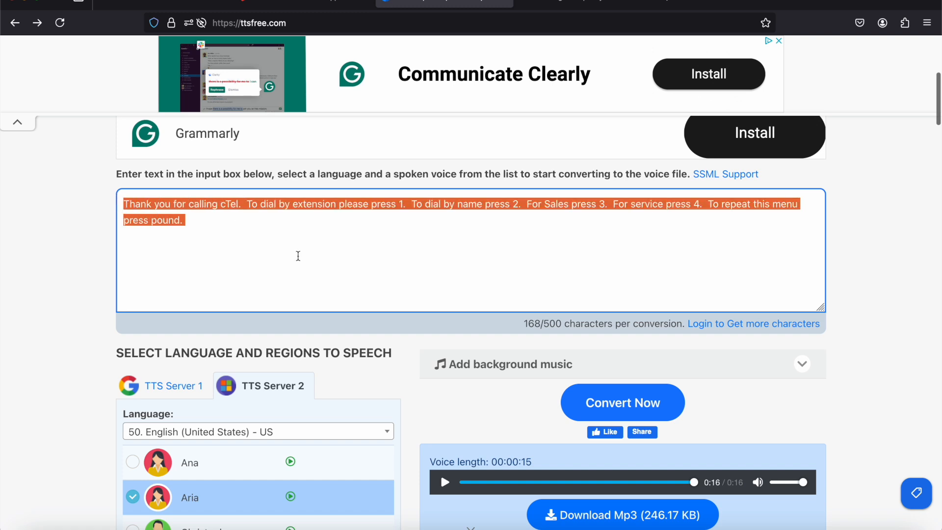
left_click(392, 253)
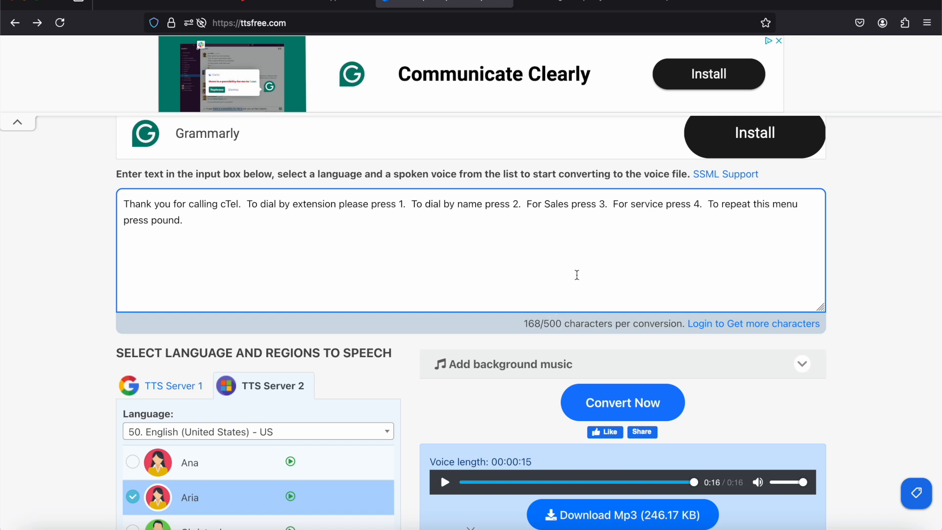
scroll(577, 273, "down", 2)
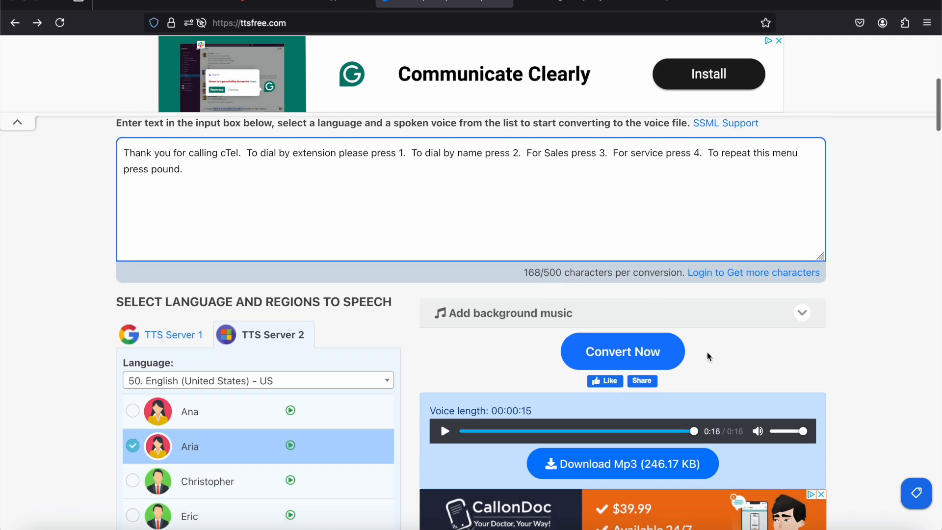
left_click(655, 366)
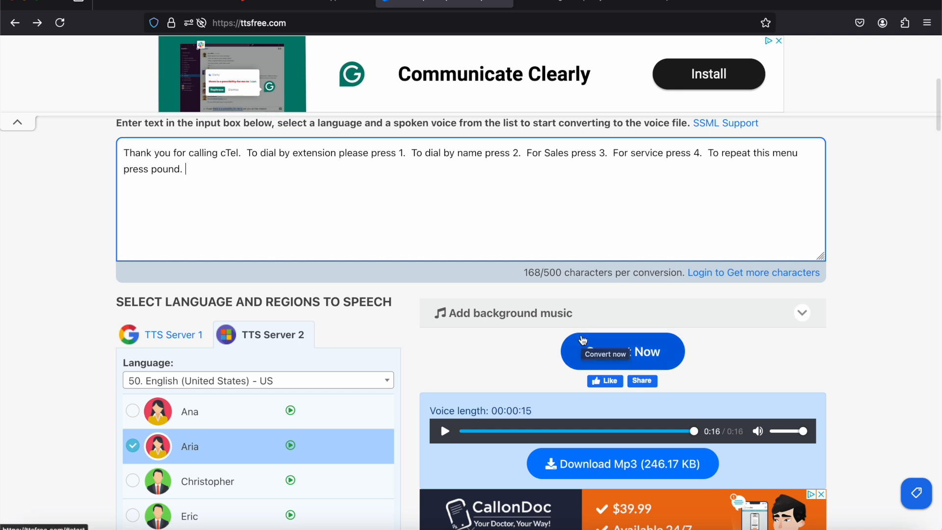
scroll(672, 396, "down", 1)
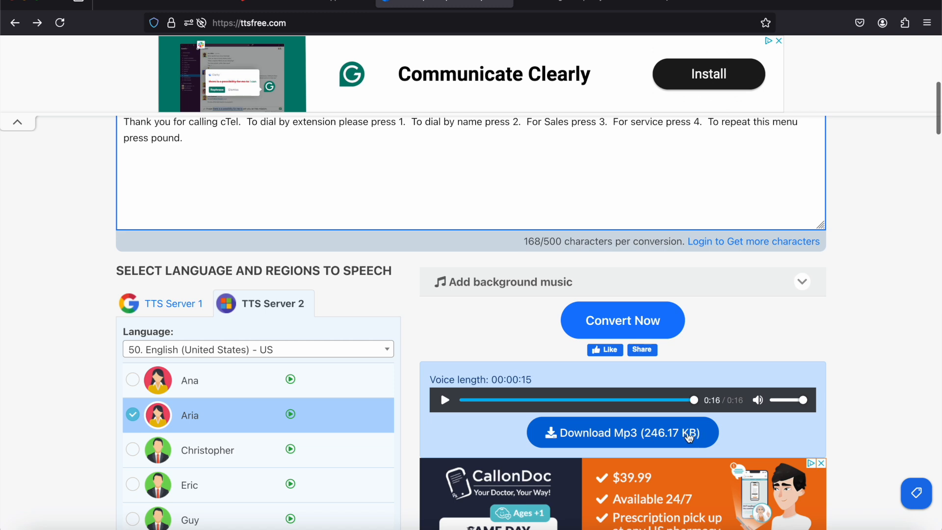
scroll(567, 435, "down", 1)
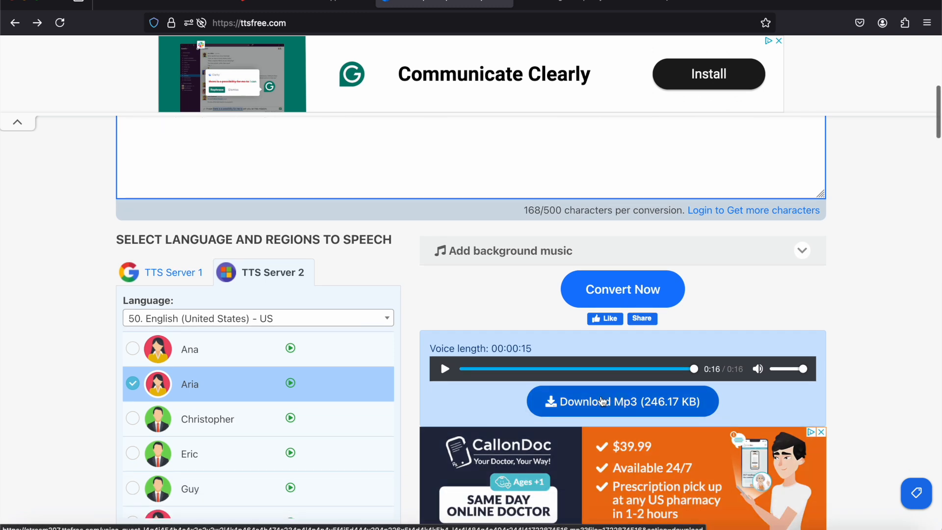
scroll(598, 402, "up", 1)
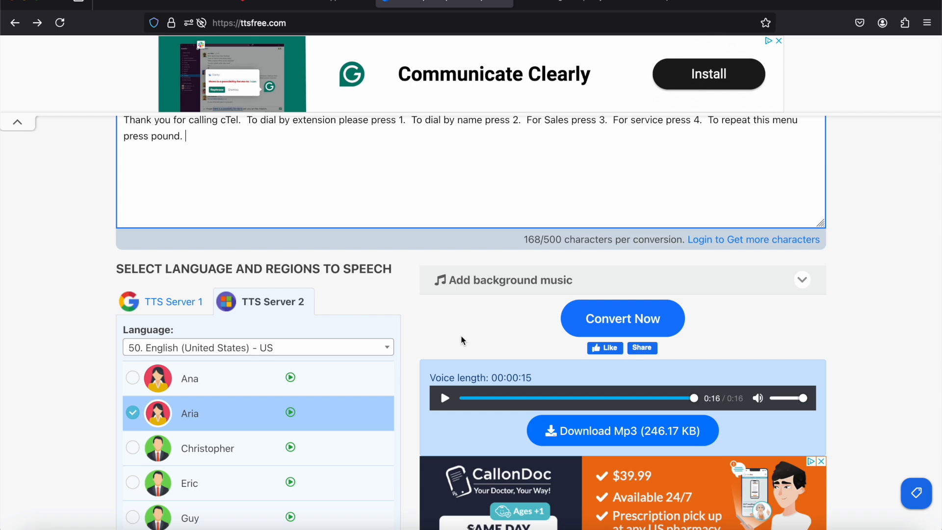
- Highlight G711.org in the receptionist's custom audio file instructions, and view the output formats on the G711.org File Converter site
left_click(175, 4)
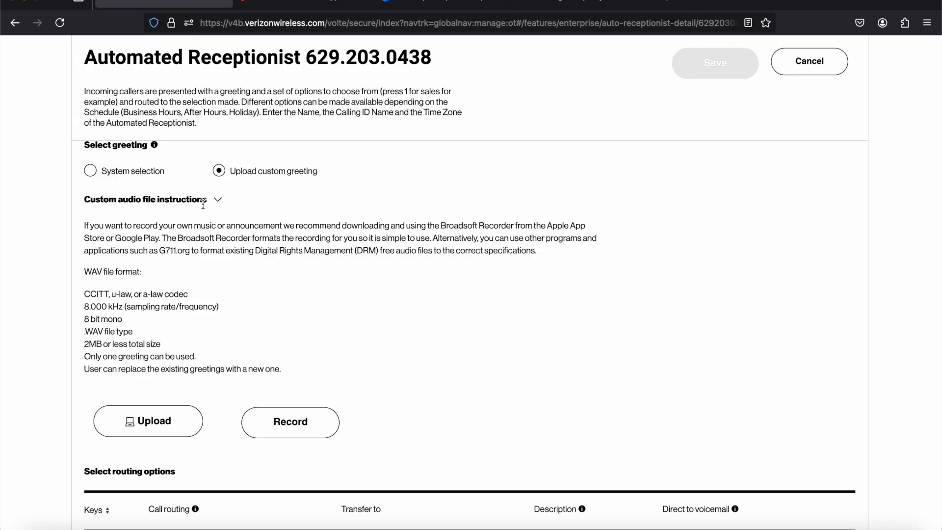
scroll(201, 204, "down", 1)
left_click_drag(160, 239, 190, 240)
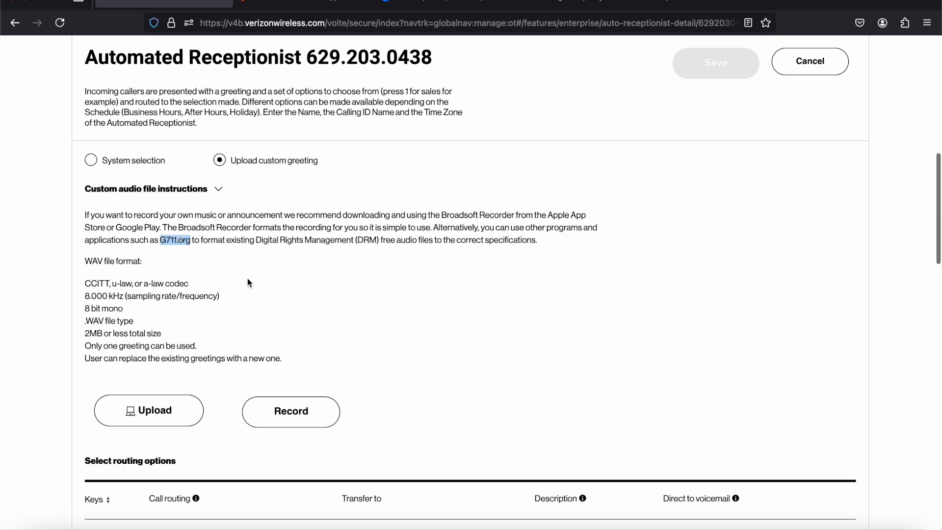
left_click(573, 6)
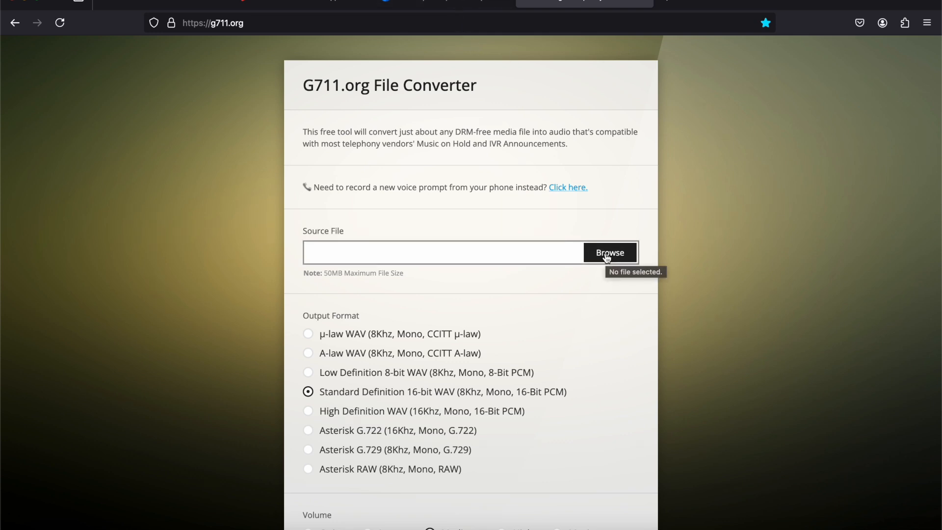
scroll(622, 270, "down", 5)
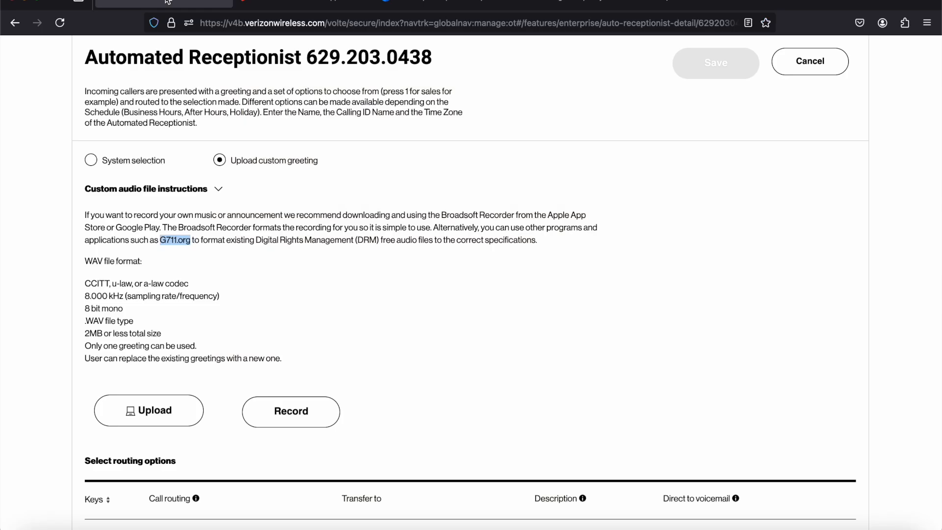
- Return to the automated receptionist settings and collapse the custom audio file instructions above the routing options
left_click(168, 3)
left_click(219, 189)
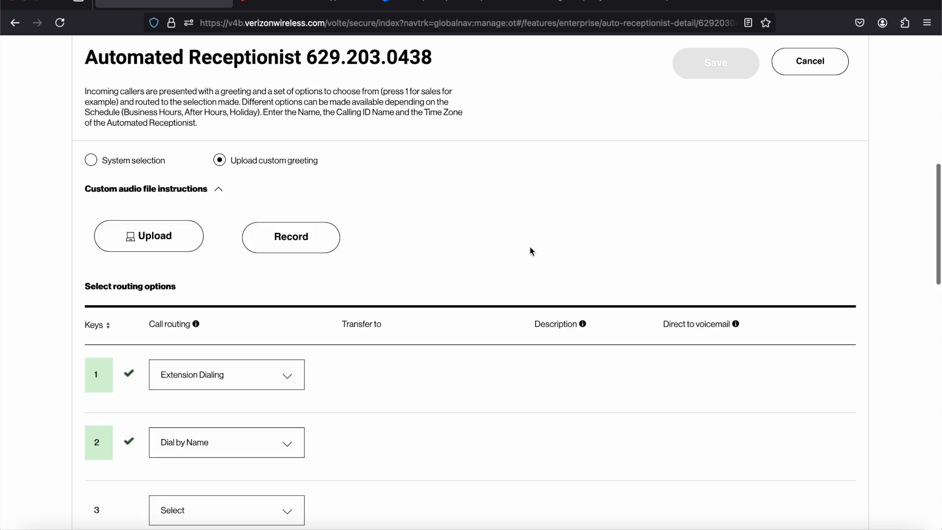
scroll(531, 250, "down", 3)
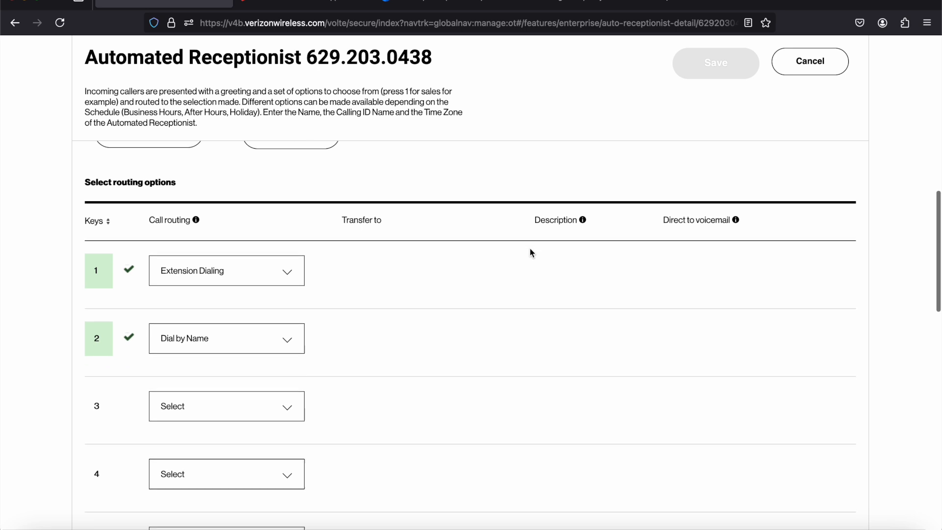
scroll(370, 246, "down", 1)
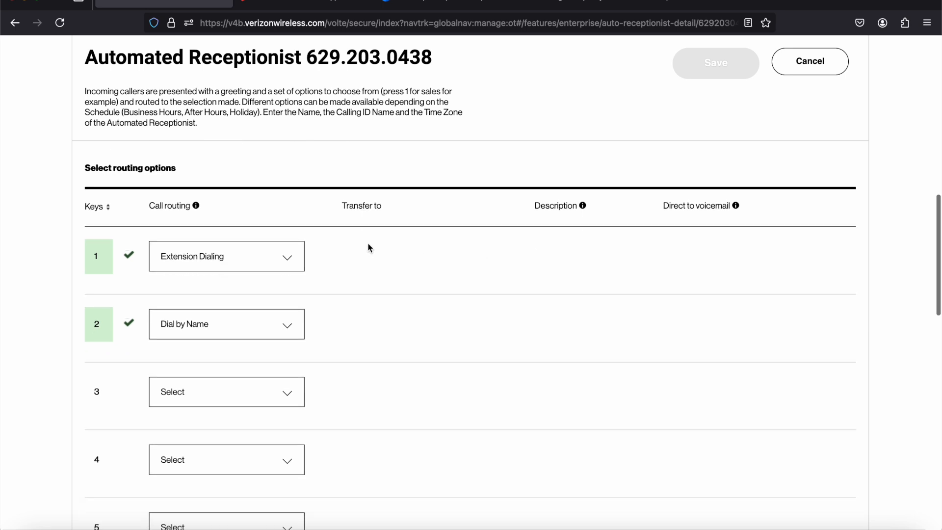
- Review the call routing for all menu keys and the dial by name and extension scope settings
scroll(98, 248, "down", 9)
scroll(99, 248, "down", 8)
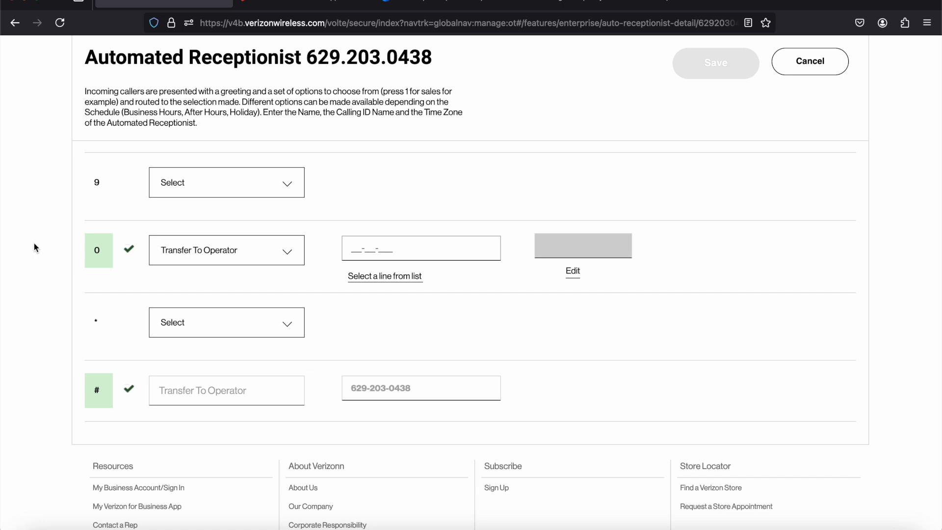
scroll(34, 243, "up", 10)
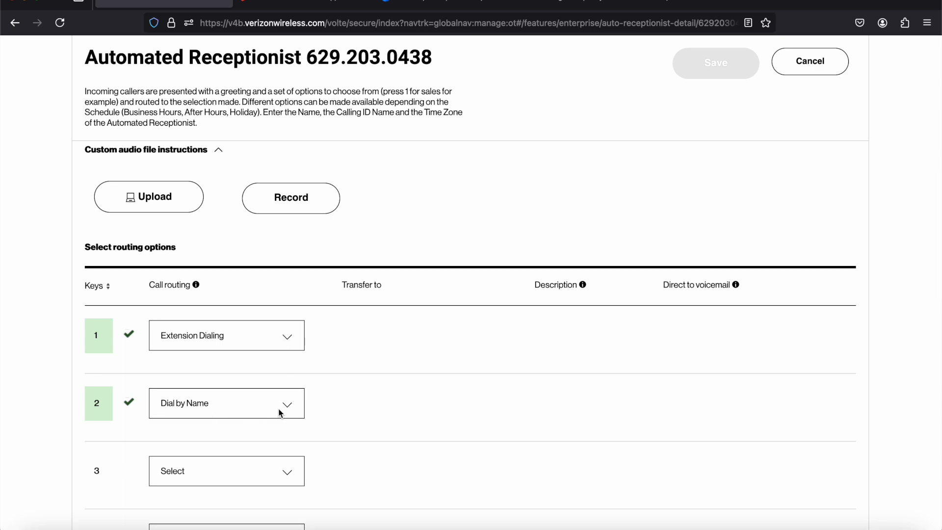
scroll(280, 413, "up", 6)
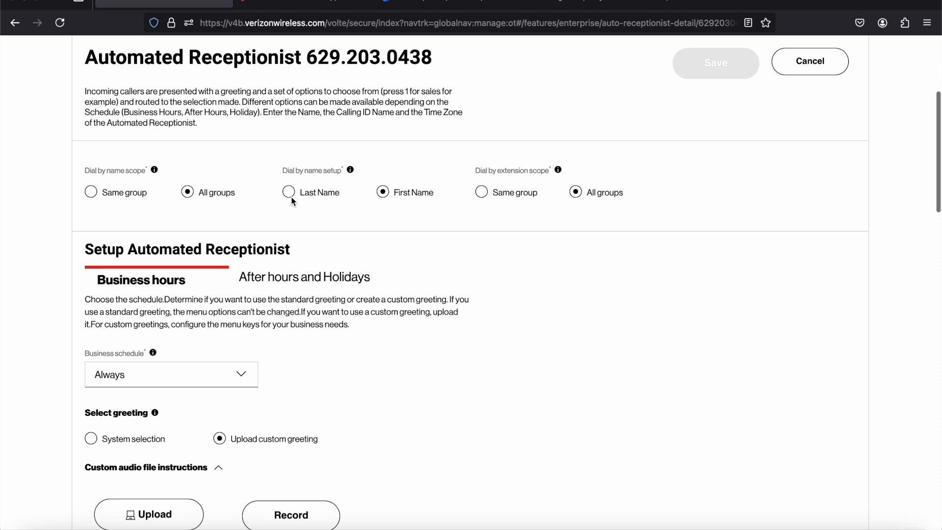
scroll(409, 373, "down", 8)
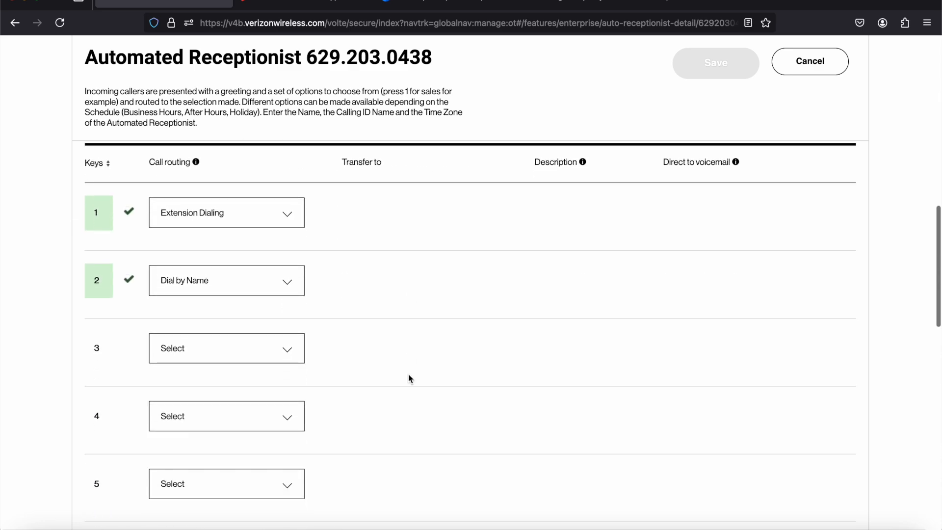
- Set key 3 to Transfer Without Prompt and assign the first line in the available lines list as its destination
left_click(288, 351)
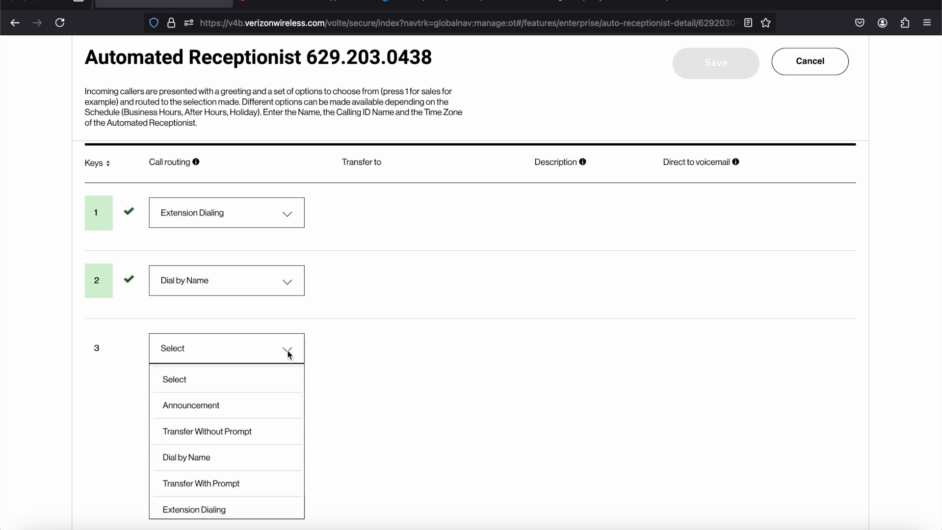
scroll(281, 390, "down", 2)
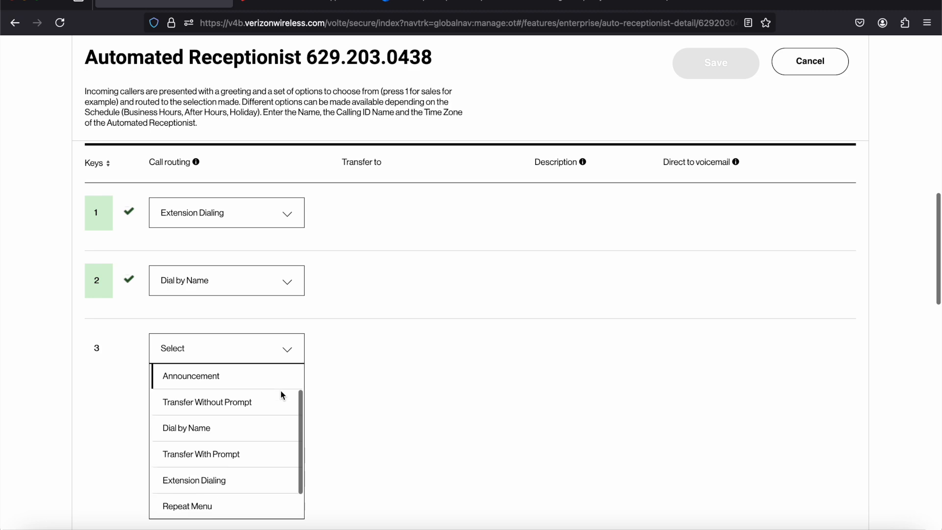
left_click(253, 403)
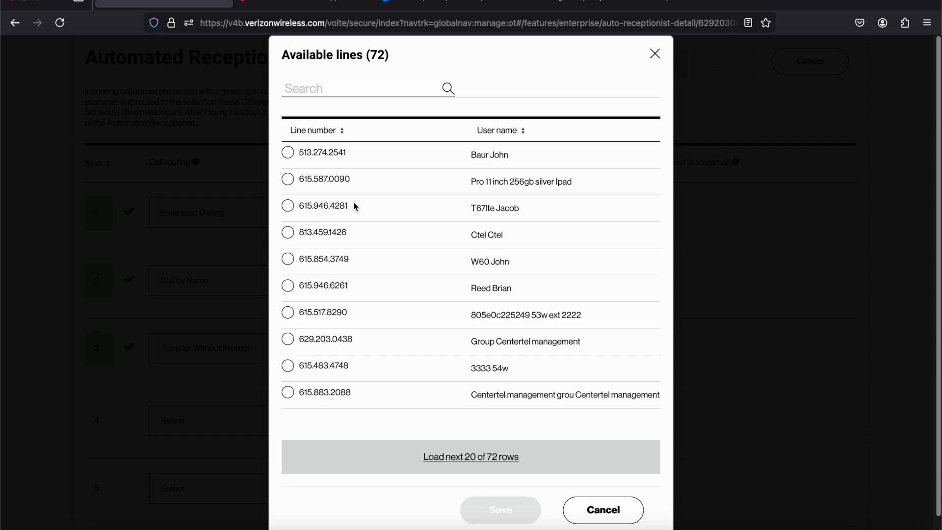
left_click(288, 153)
left_click(500, 510)
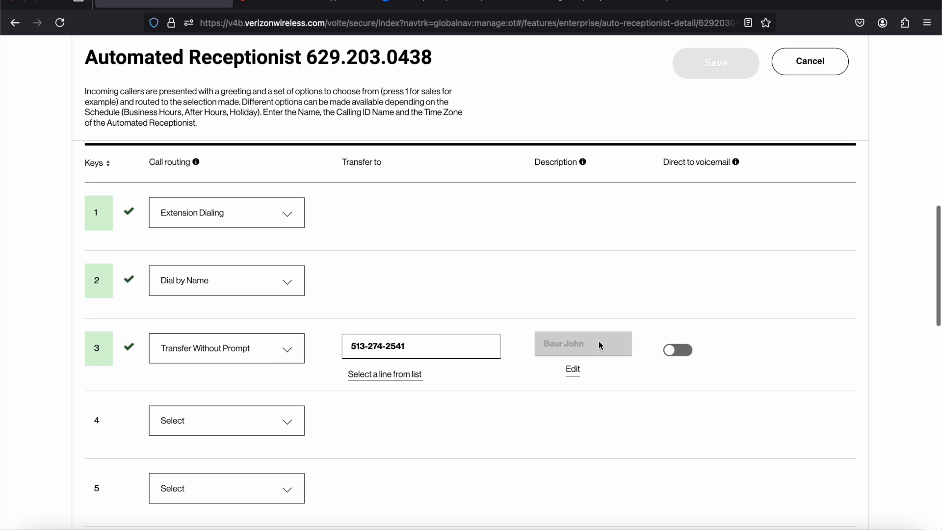
- Open the description of key 3's transfer line for editing
left_click(572, 370)
double_click(589, 352)
triple_click(589, 353)
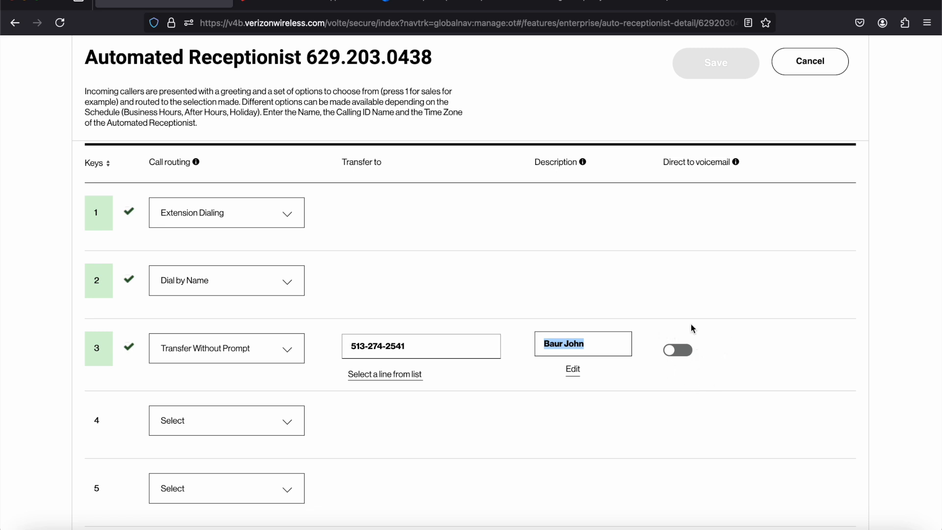
scroll(691, 328, "up", 7)
scroll(690, 324, "down", 7)
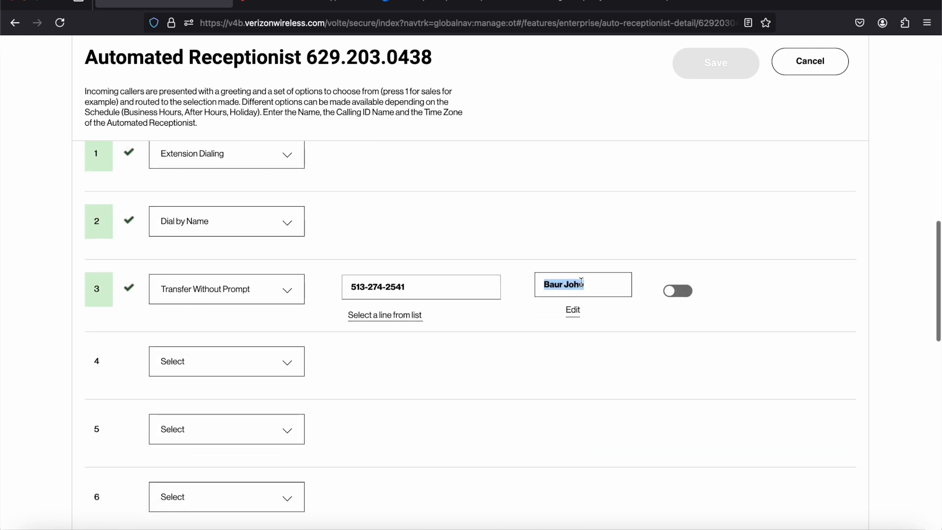
left_click(644, 316)
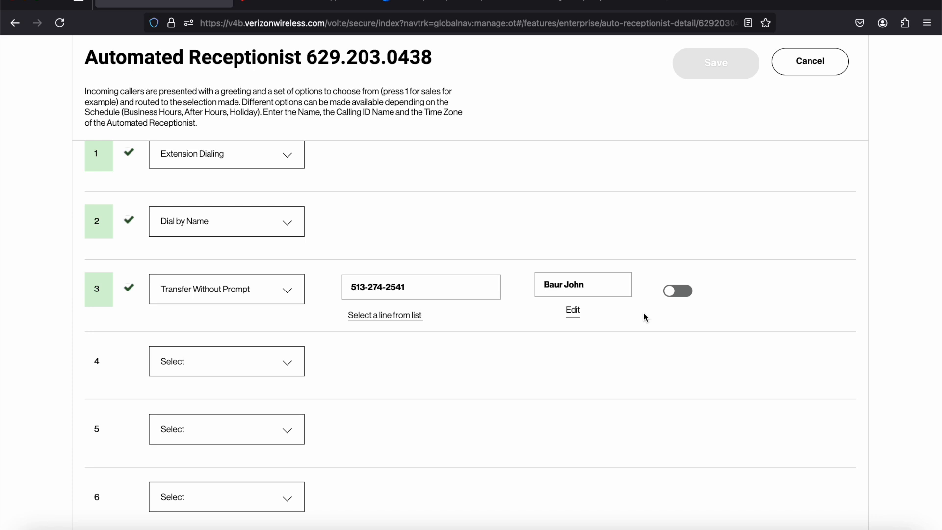
- Turn Direct to voicemail on for key 3 and switch it back off
left_click(678, 293)
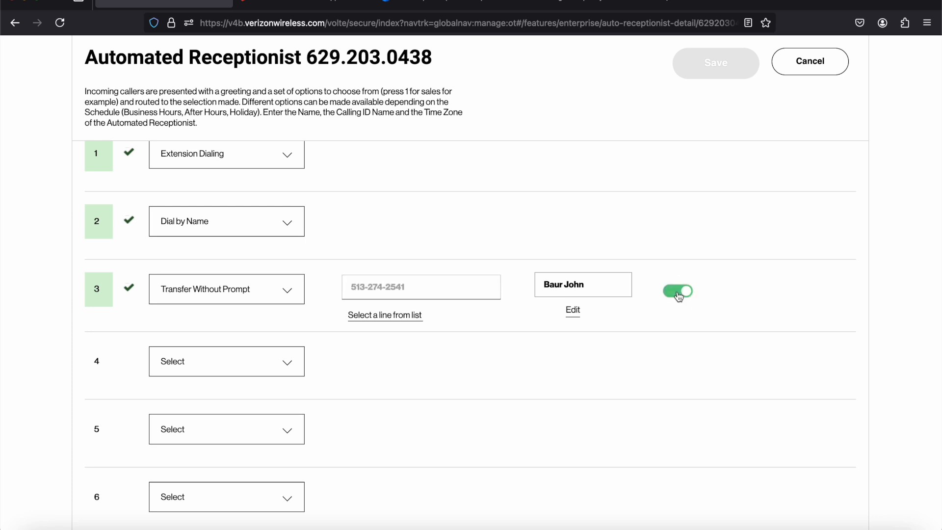
left_click(678, 292)
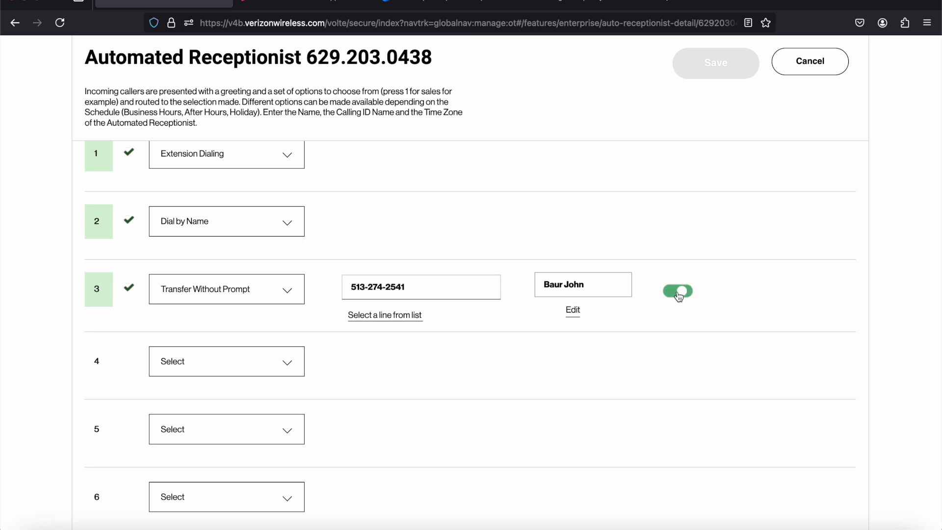
scroll(763, 289, "up", 1)
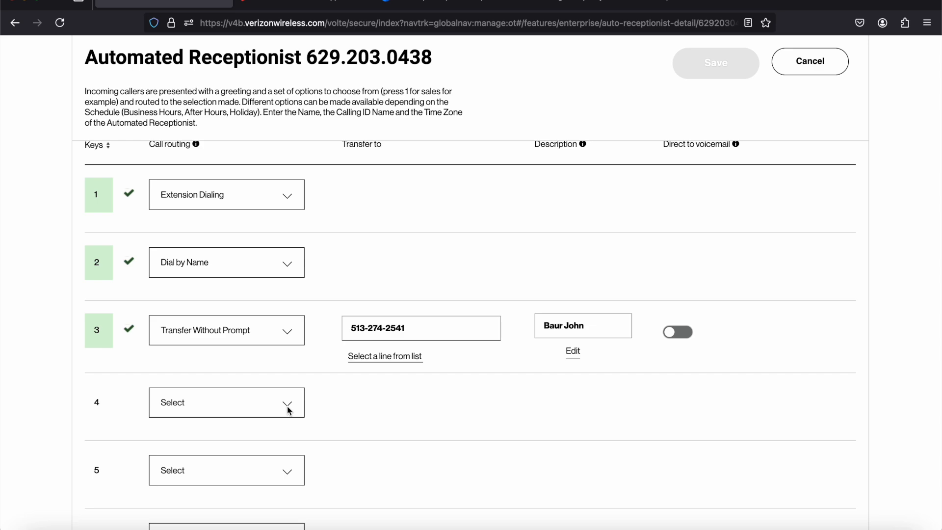
scroll(52, 213, "up", 10)
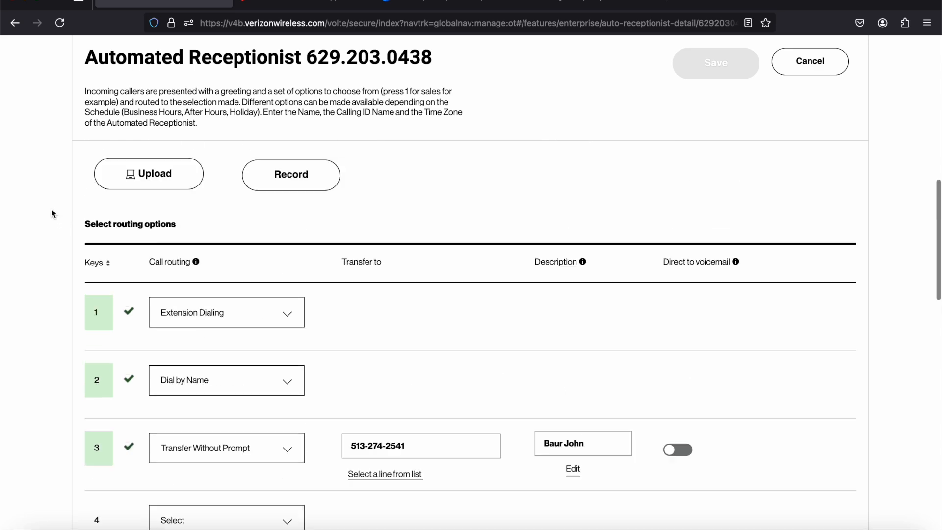
- Leave the automated receptionist's details and open the hunt groups list from the One Talk overview
scroll(51, 213, "up", 2)
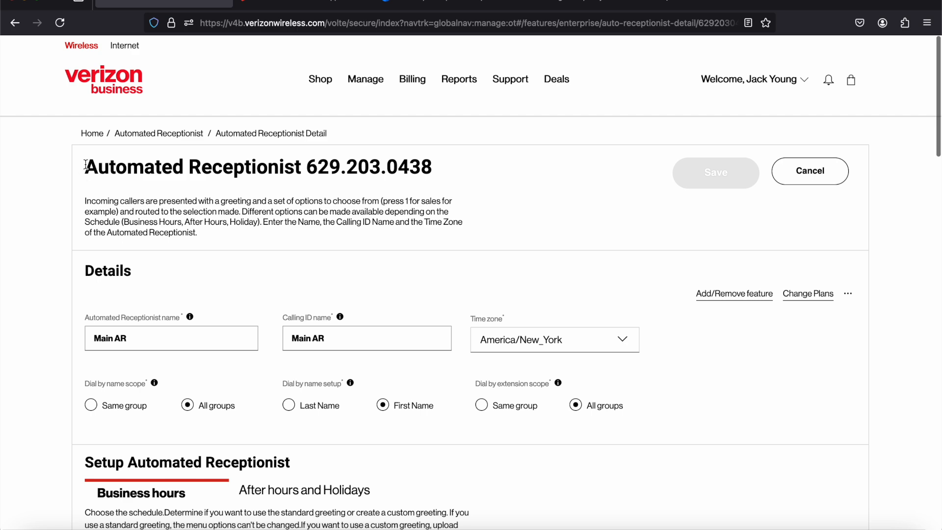
left_click(98, 137)
scroll(512, 389, "down", 3)
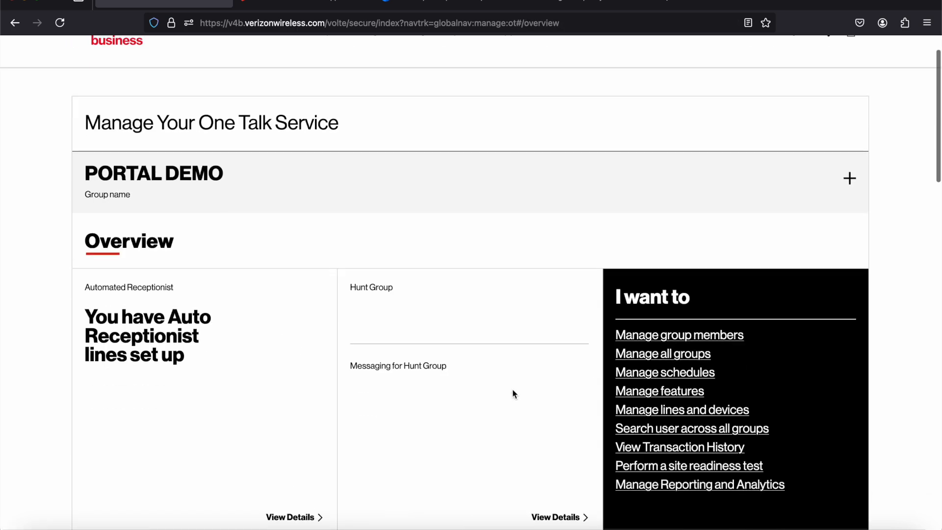
left_click(558, 415)
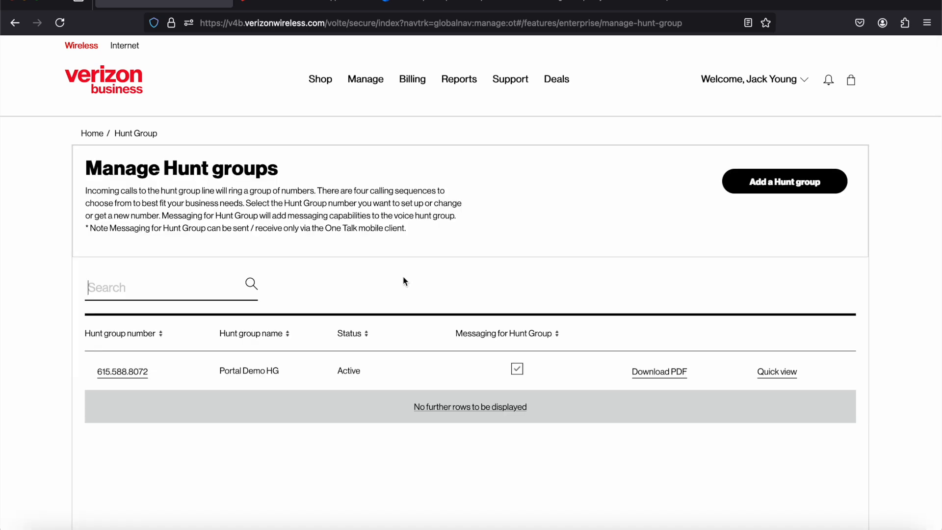
- View the details of the Portal Demo HG hunt group and return to the hunt groups list
left_click(134, 373)
scroll(295, 362, "down", 3)
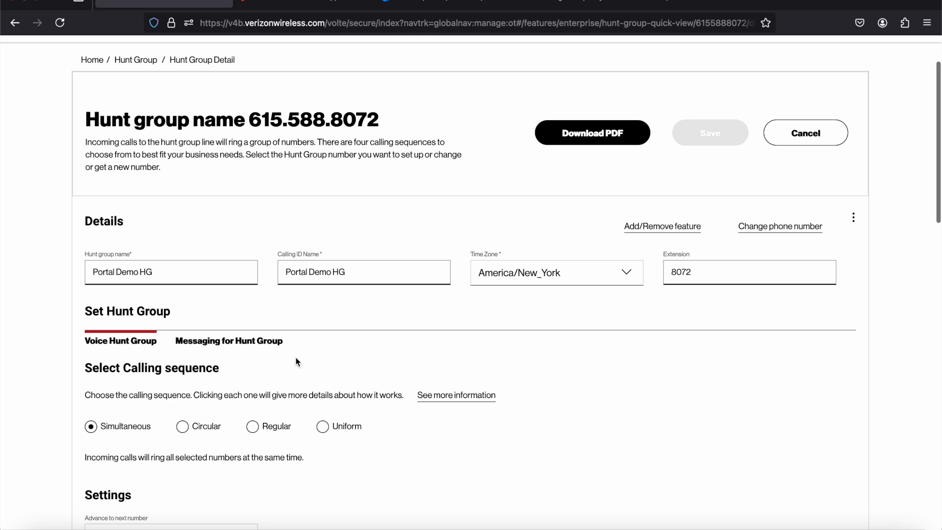
left_click(828, 141)
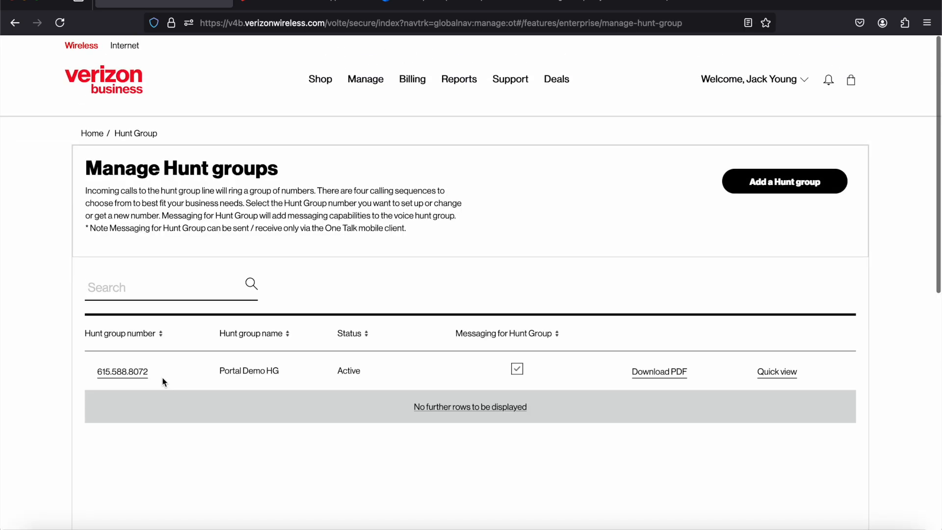
- Copy the phone number of the Portal Demo HG hunt group from the list
left_click_drag(162, 377, 94, 379)
right_click(104, 375)
left_click(133, 382)
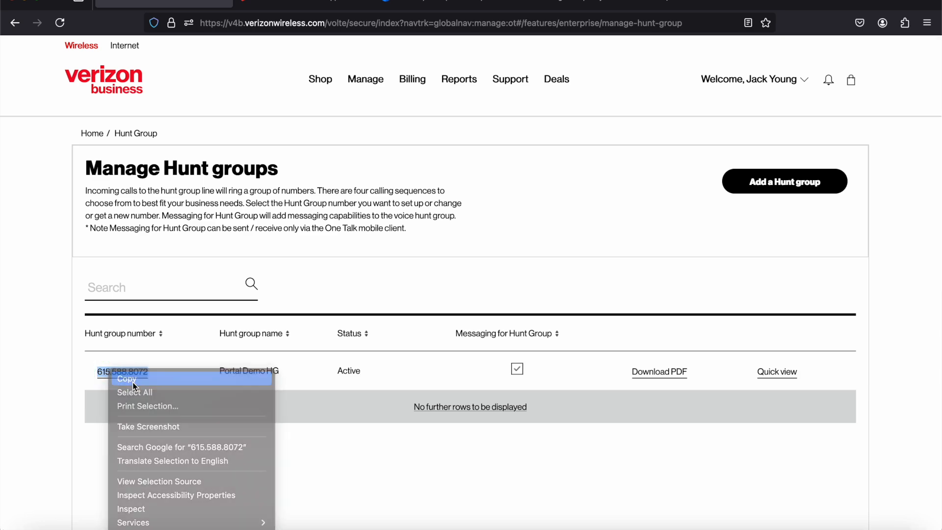
- Return to the One Talk overview and reopen the automated receptionist's detail page
left_click(92, 132)
scroll(269, 309, "down", 3)
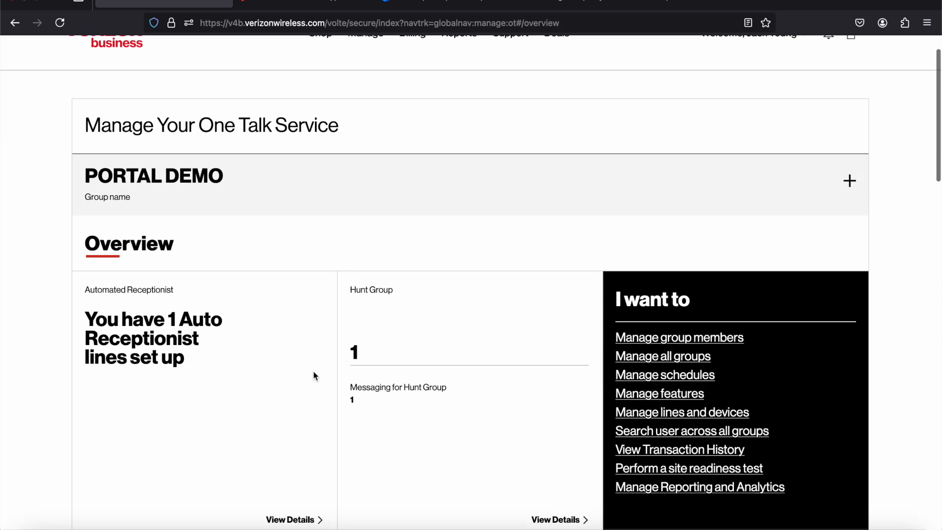
left_click(310, 493)
left_click(133, 393)
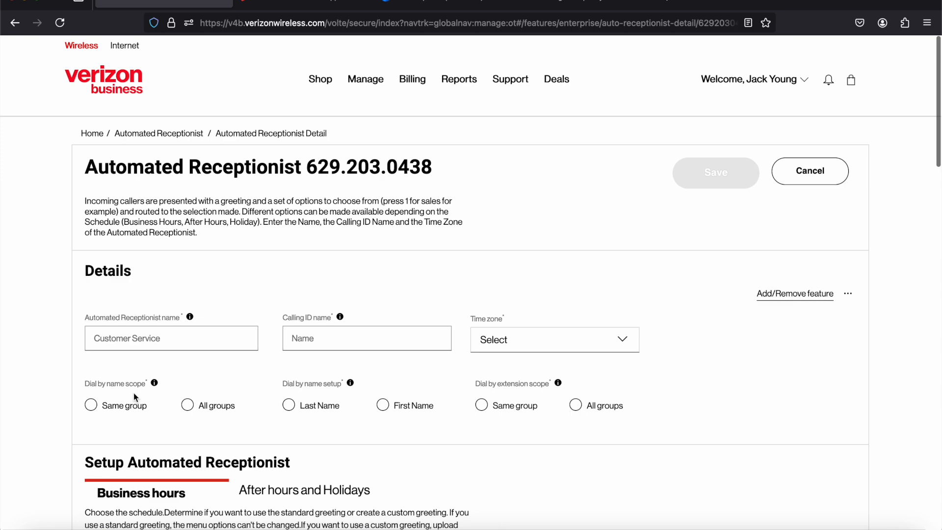
- Set business hours key 3 to Transfer Without Prompt and paste the copied hunt group number as its destination
scroll(230, 402, "down", 5)
scroll(230, 402, "down", 7)
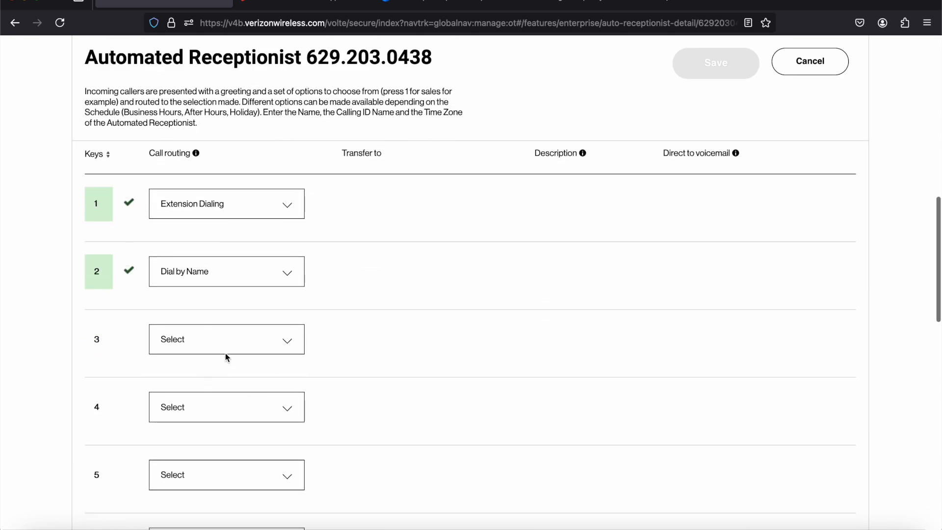
left_click(288, 346)
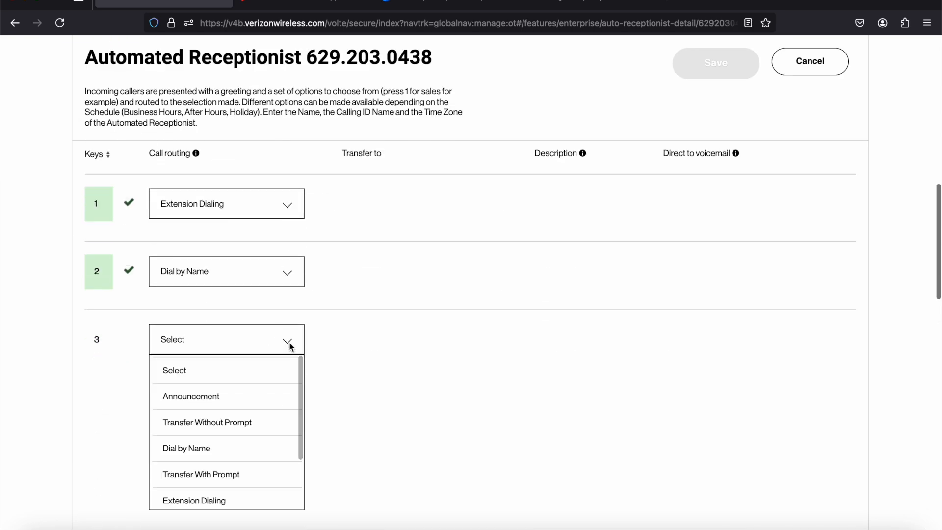
left_click(257, 420)
left_click(376, 336)
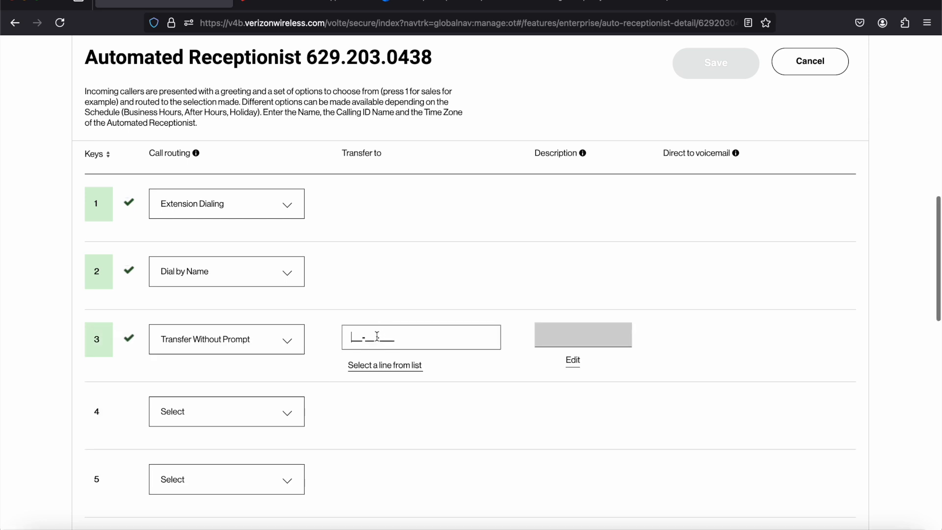
key("super+v")
- Set the description of key 3's transfer line to Sale
left_click(573, 360)
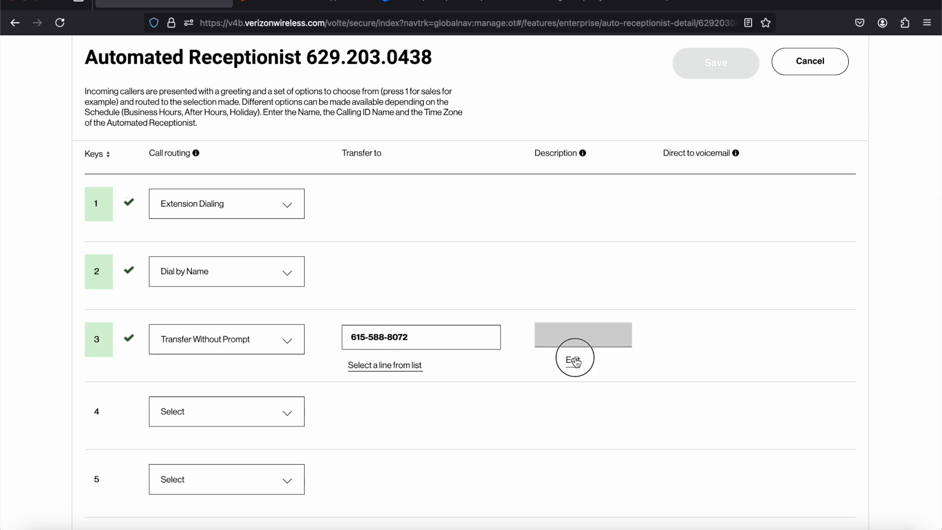
left_click(572, 330)
type("Sale")
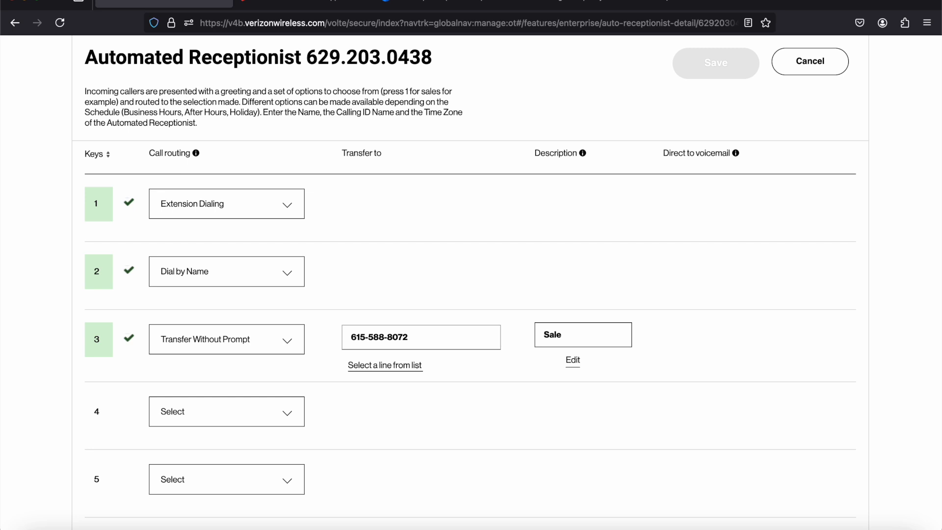
- Review the remaining business hours key routing, the greeting selection and the receptionist's details
scroll(664, 368, "down", 3)
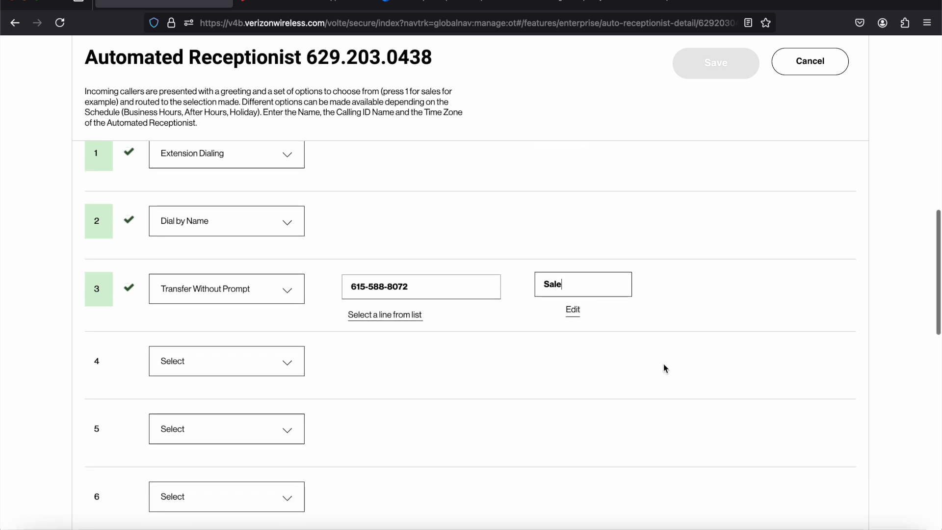
scroll(601, 311, "down", 5)
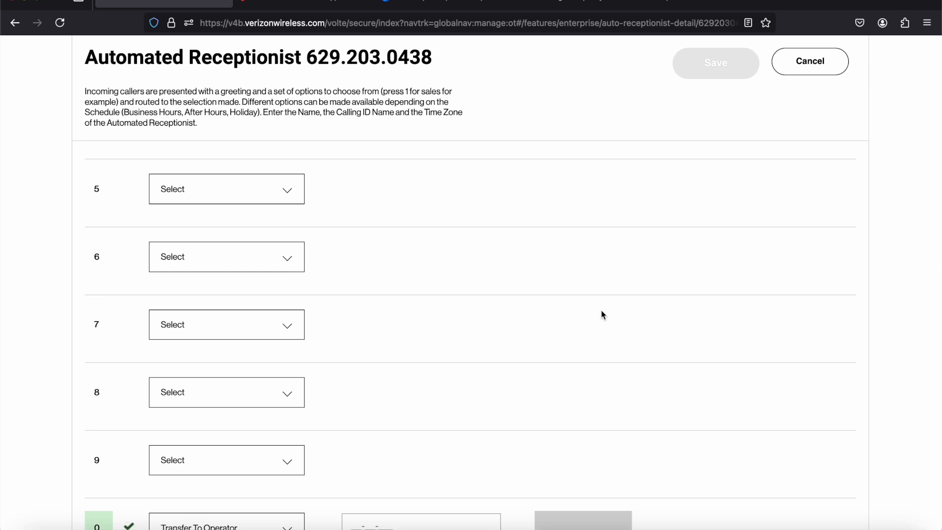
scroll(601, 310, "up", 7)
scroll(601, 310, "up", 2)
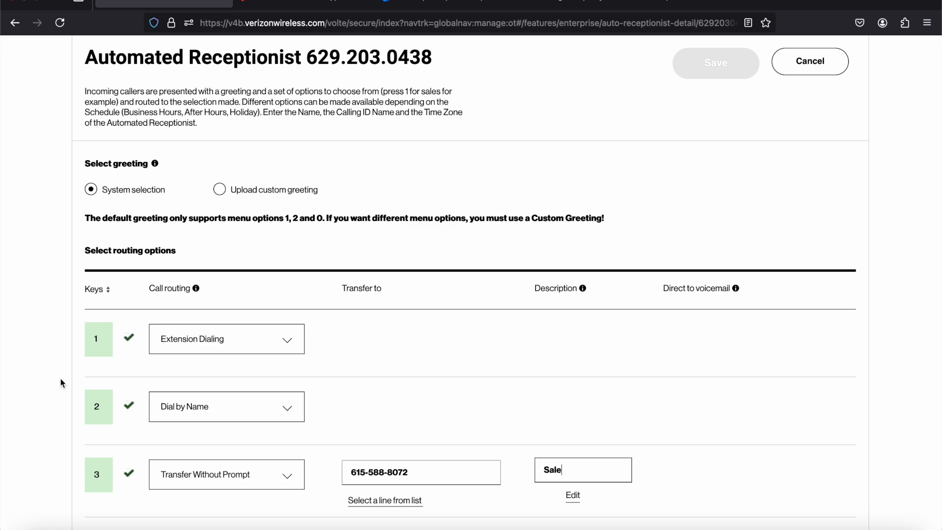
scroll(57, 324, "up", 7)
scroll(58, 329, "up", 2)
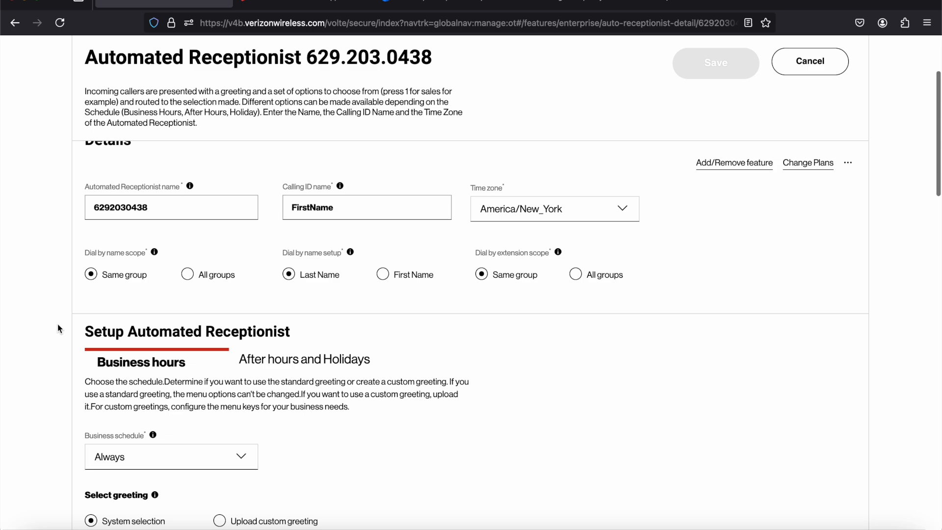
- Compare the After hours and Holidays setup with Business hours and check the available holiday schedule choices
left_click(344, 362)
scroll(31, 404, "down", 5)
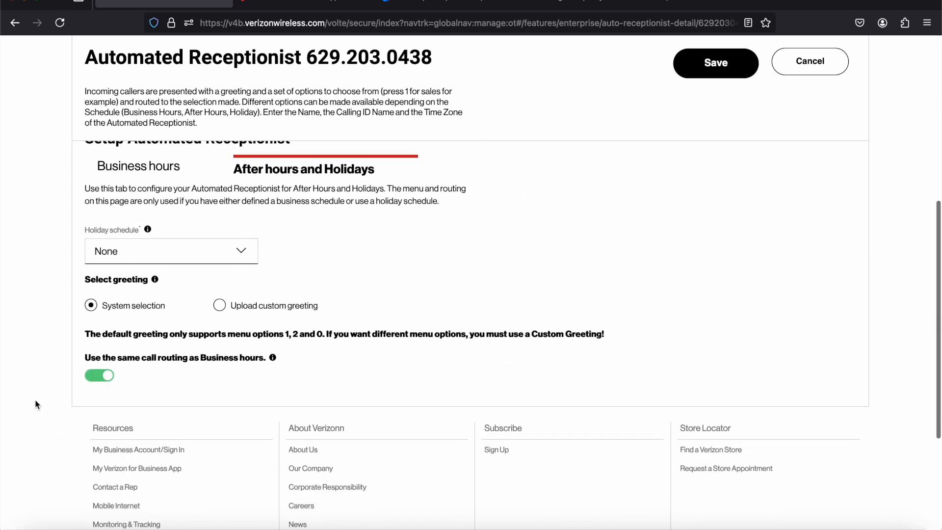
left_click(156, 170)
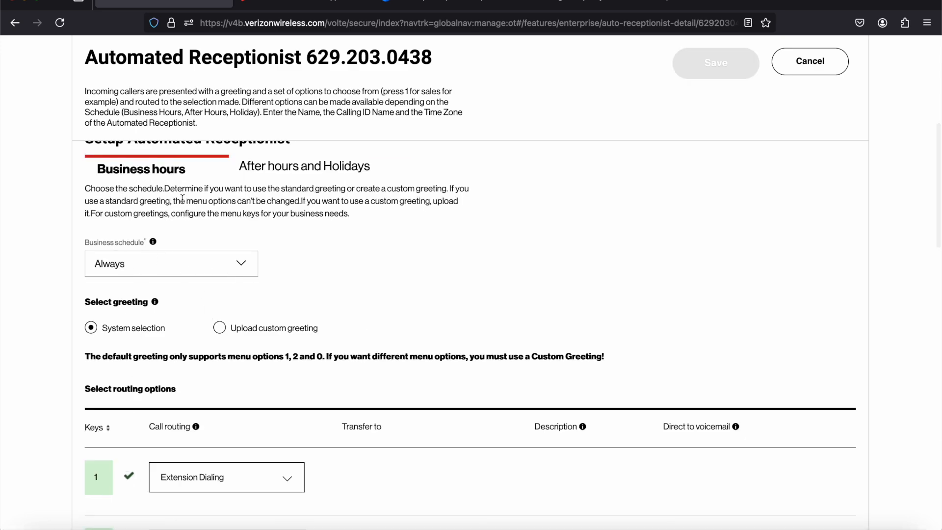
left_click(282, 168)
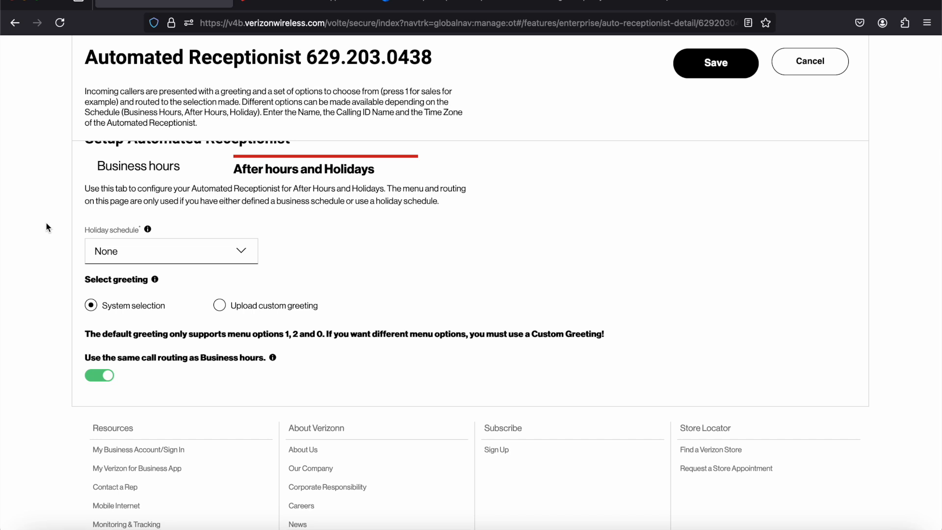
left_click(196, 257)
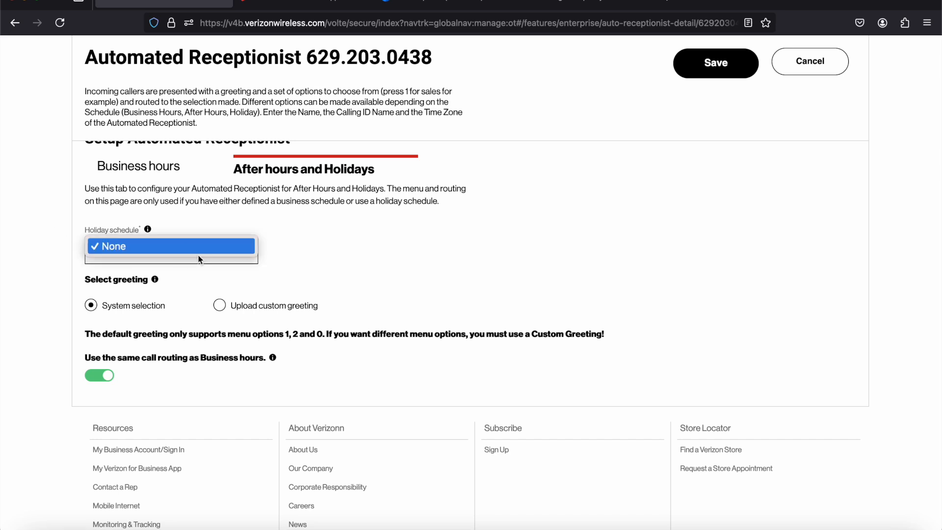
left_click(314, 246)
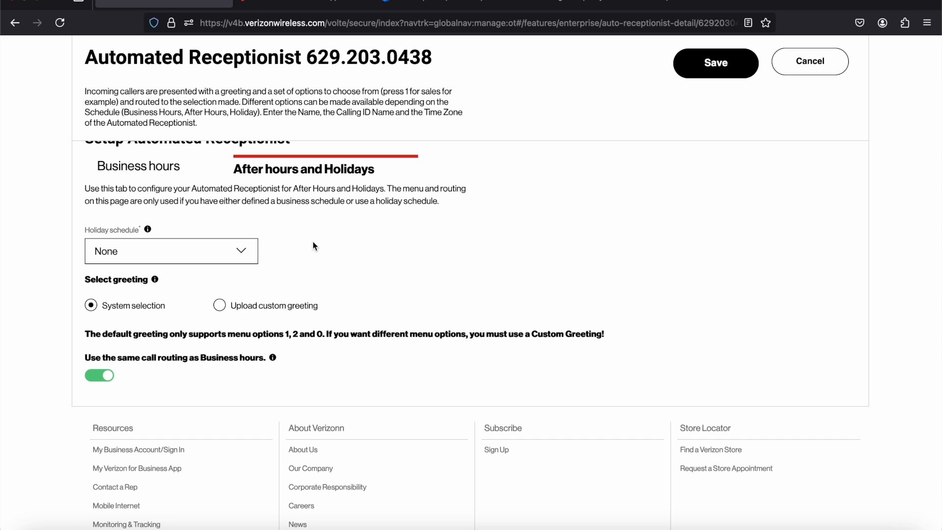
- Turn off using the same call routing as Business hours for after hours and holidays, and review the separate key routing
left_click(103, 377)
scroll(232, 336, "down", 2)
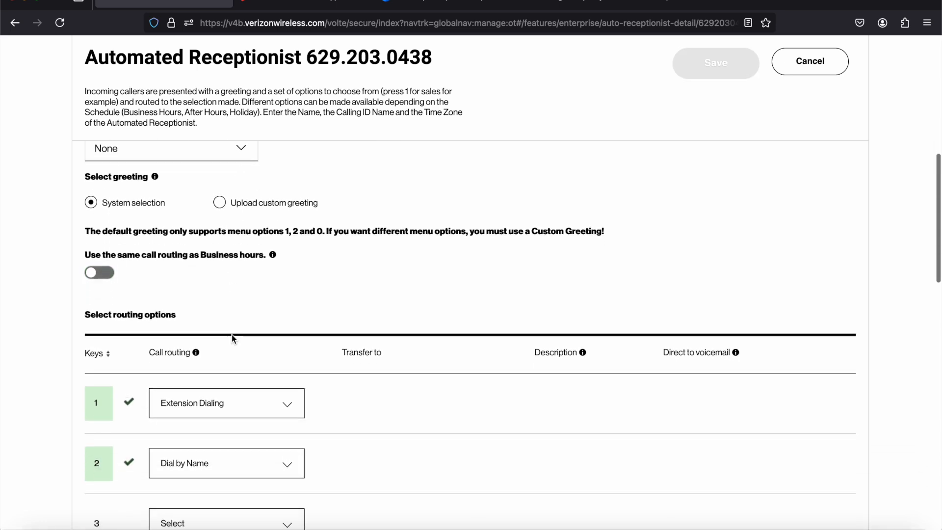
scroll(232, 335, "down", 2)
scroll(233, 338, "down", 10)
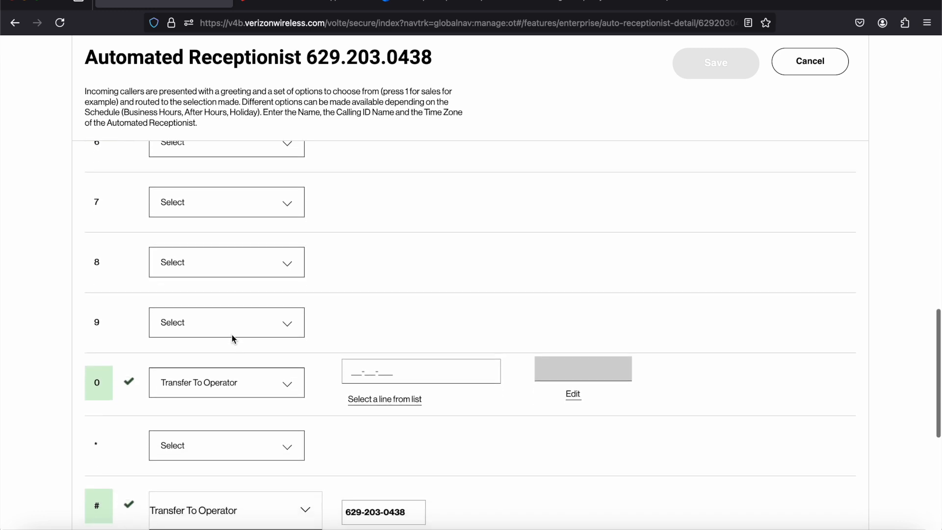
- Select Upload custom greeting as the after hours and holidays greeting
scroll(232, 338, "up", 8)
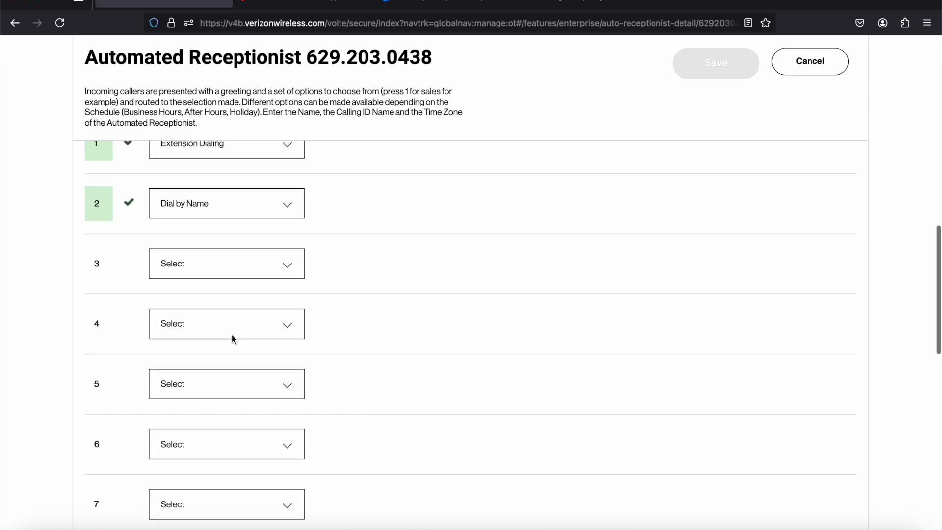
scroll(232, 338, "up", 5)
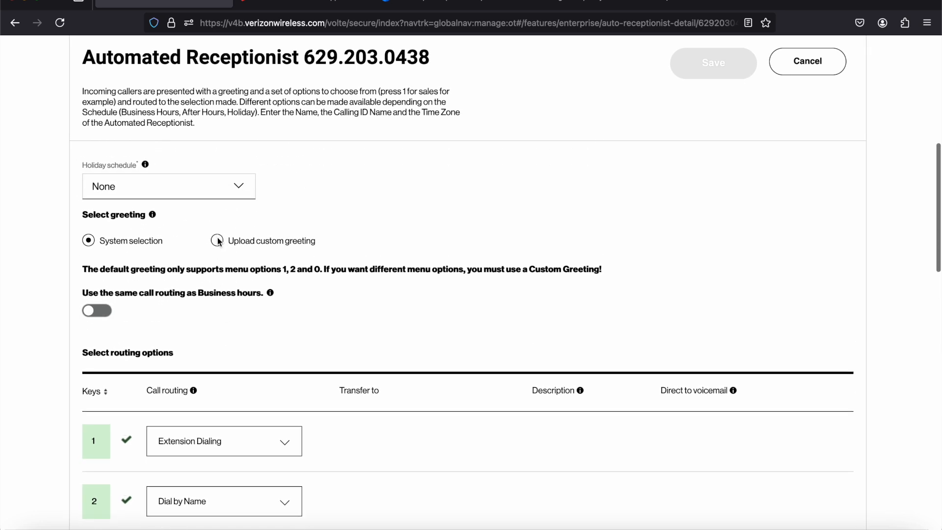
left_click(217, 240)
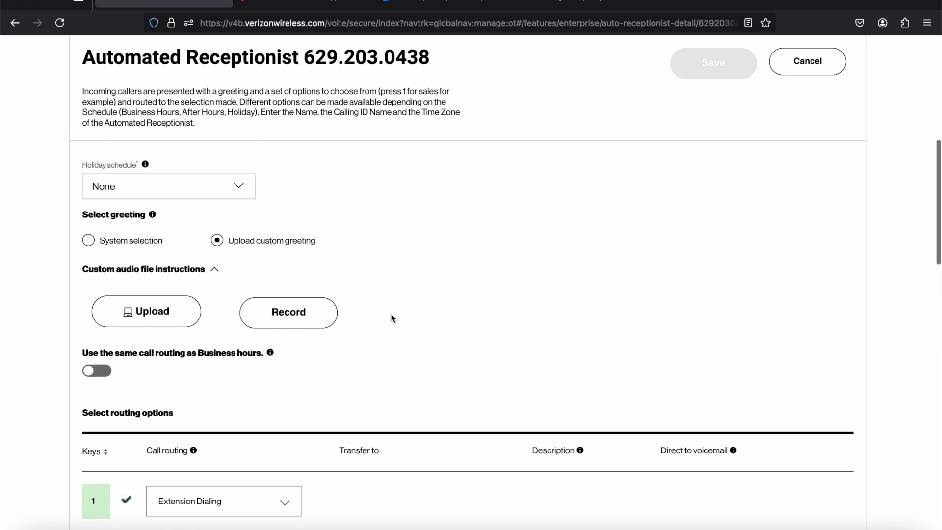
scroll(447, 319, "up", 5)
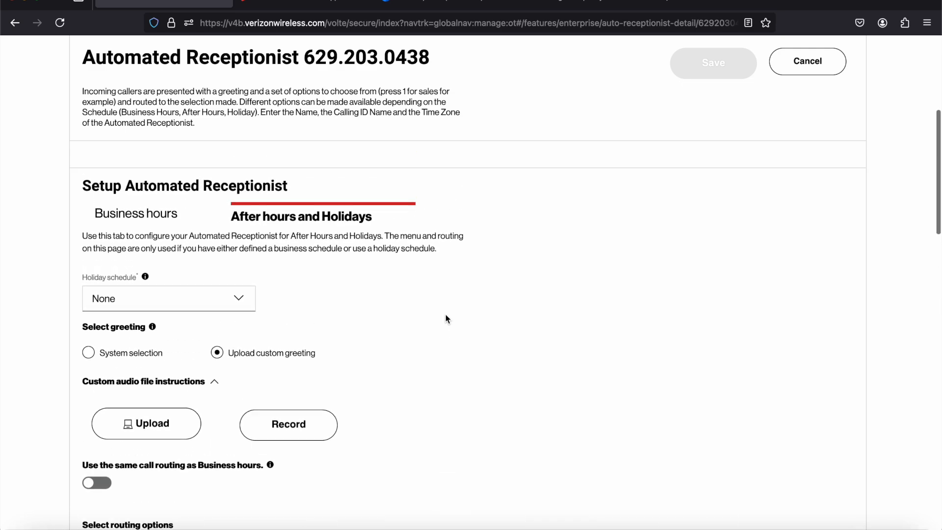